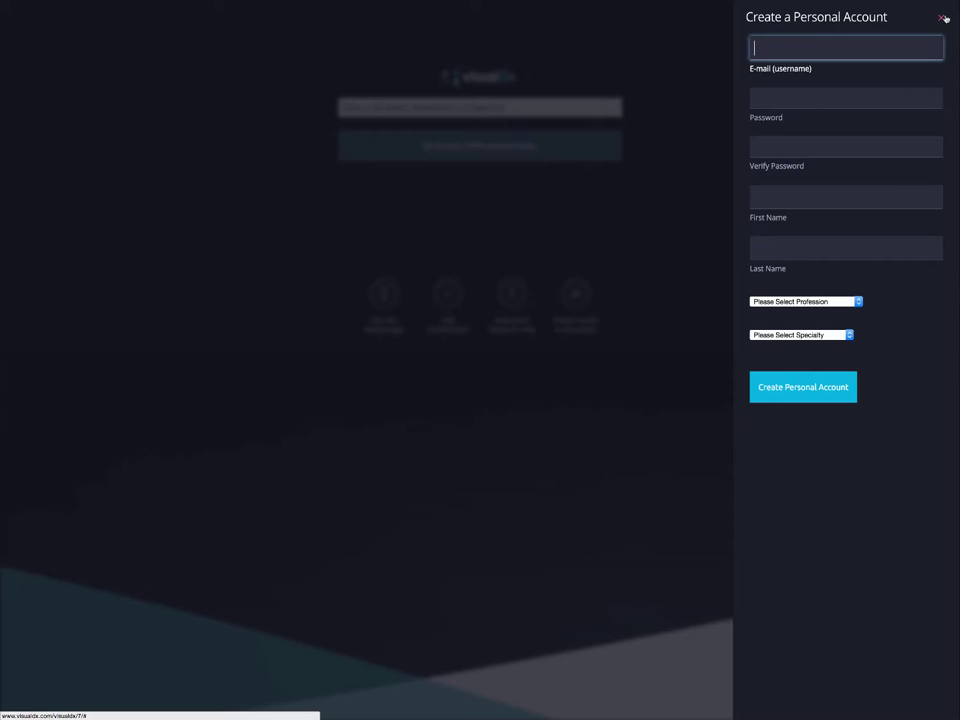
Step: Close the account panel, view the CME Certification information, and bring up the account form
click(943, 18)
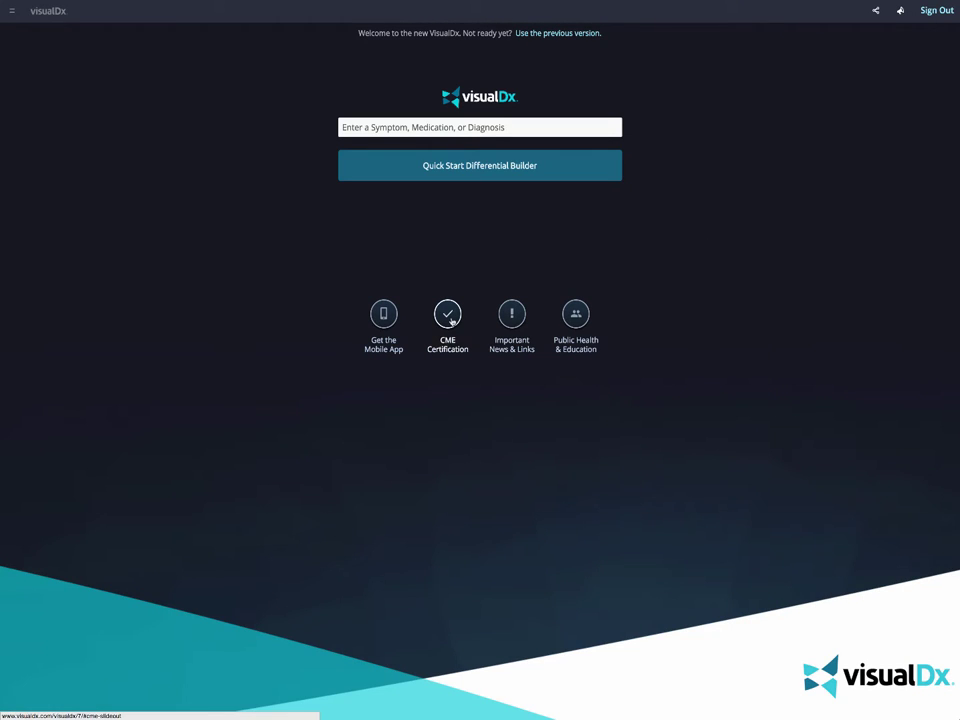
click(450, 320)
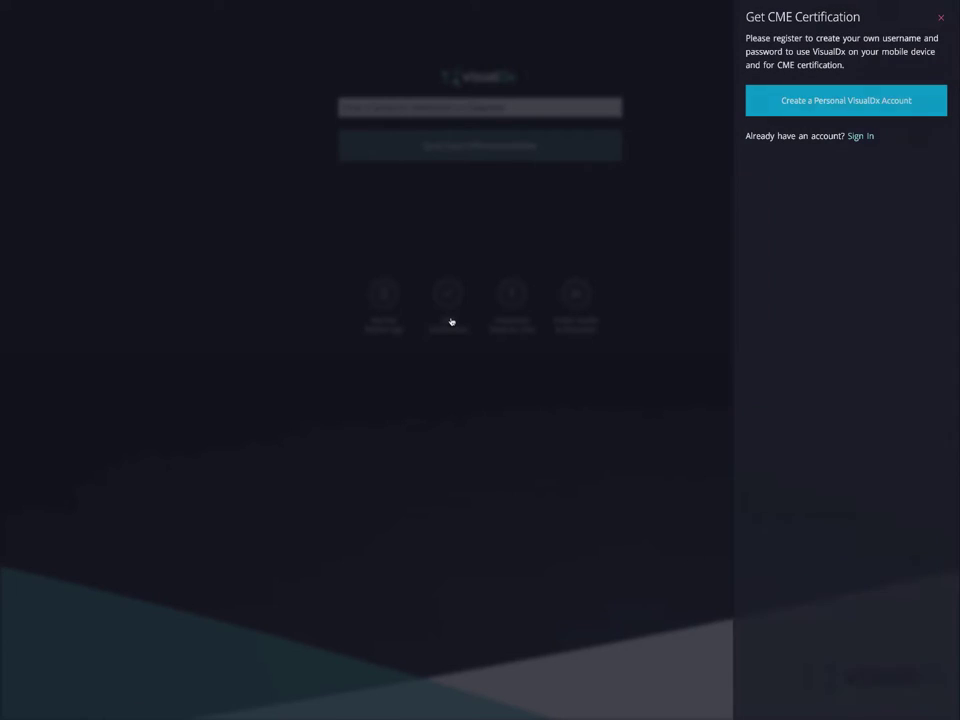
click(865, 93)
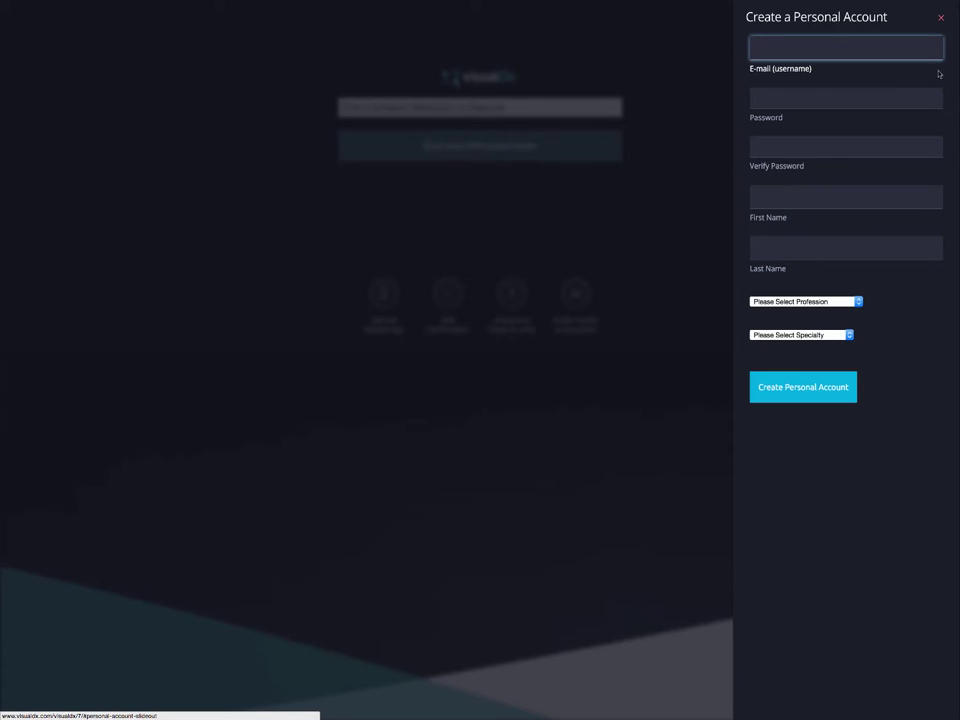
Step: Close the account form, then view and close Important News & Links
click(942, 18)
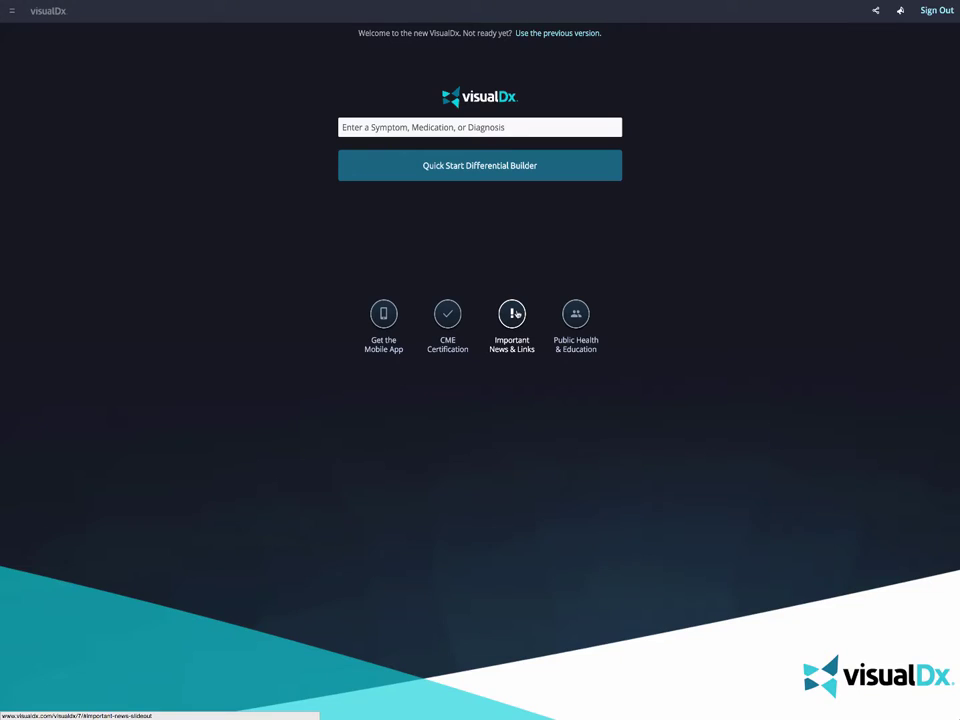
click(516, 313)
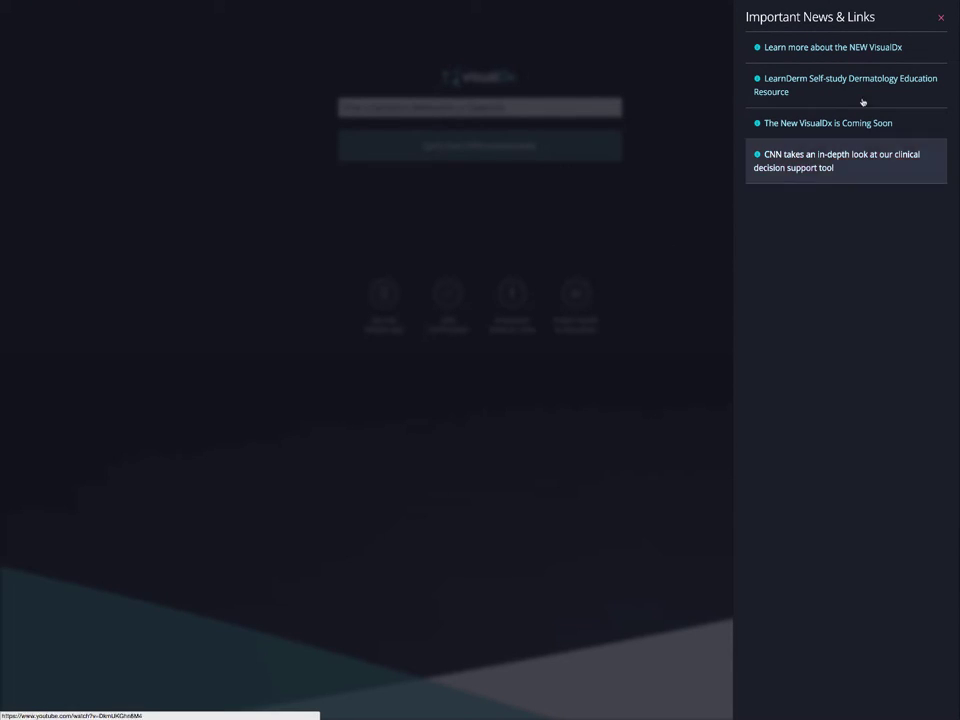
click(942, 18)
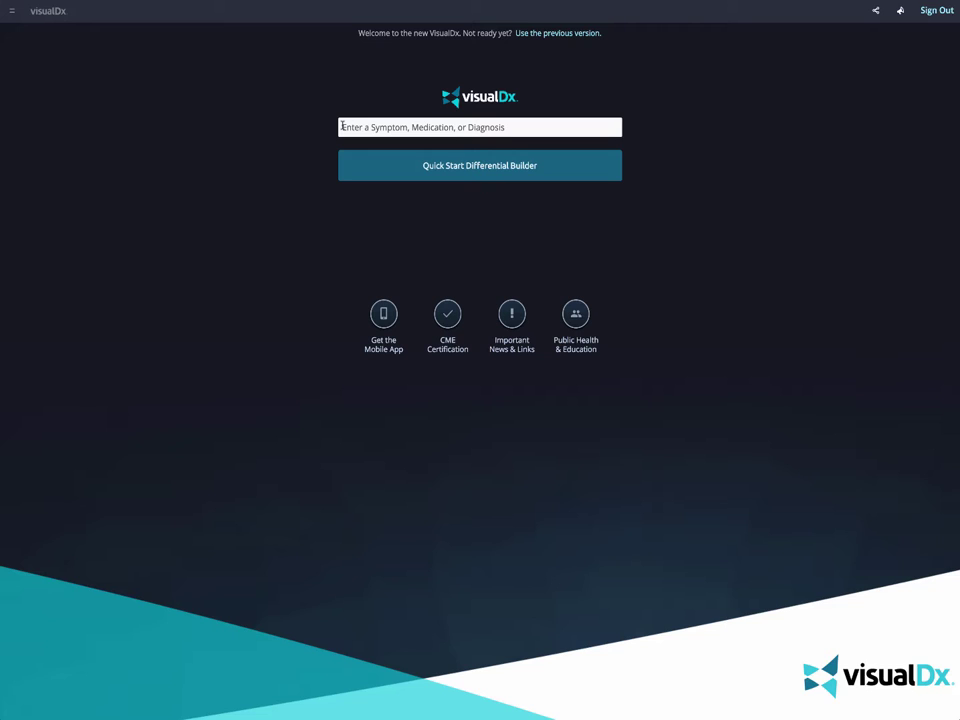
Step: Search 'poison' and open the adult Poison Ivy - Oak - Sumac Dermatitis diagnosis page
click(342, 127)
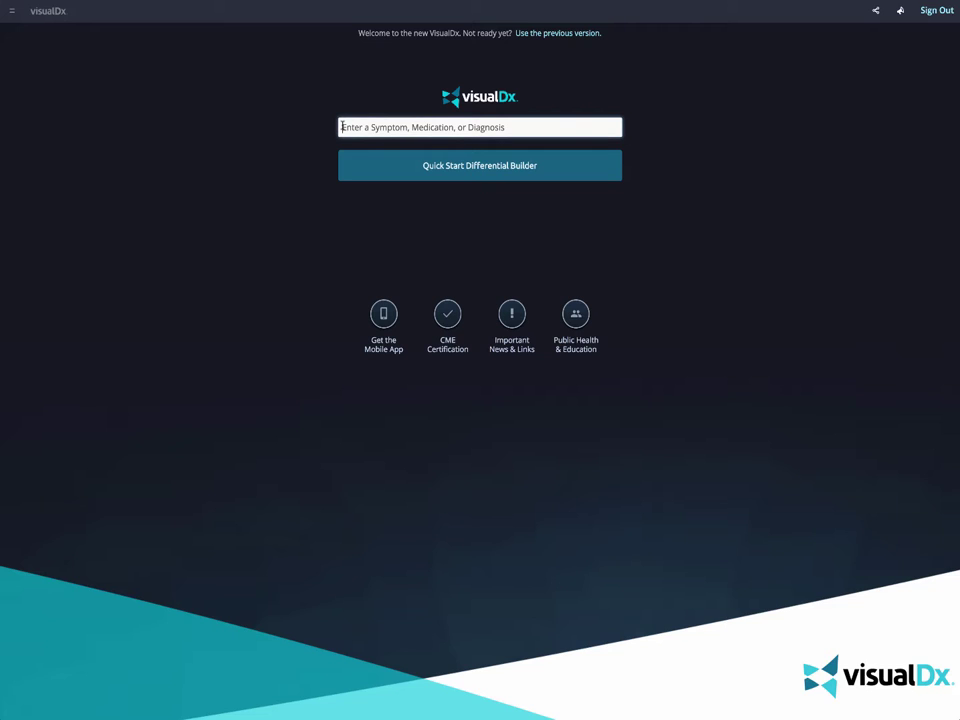
text(poison)
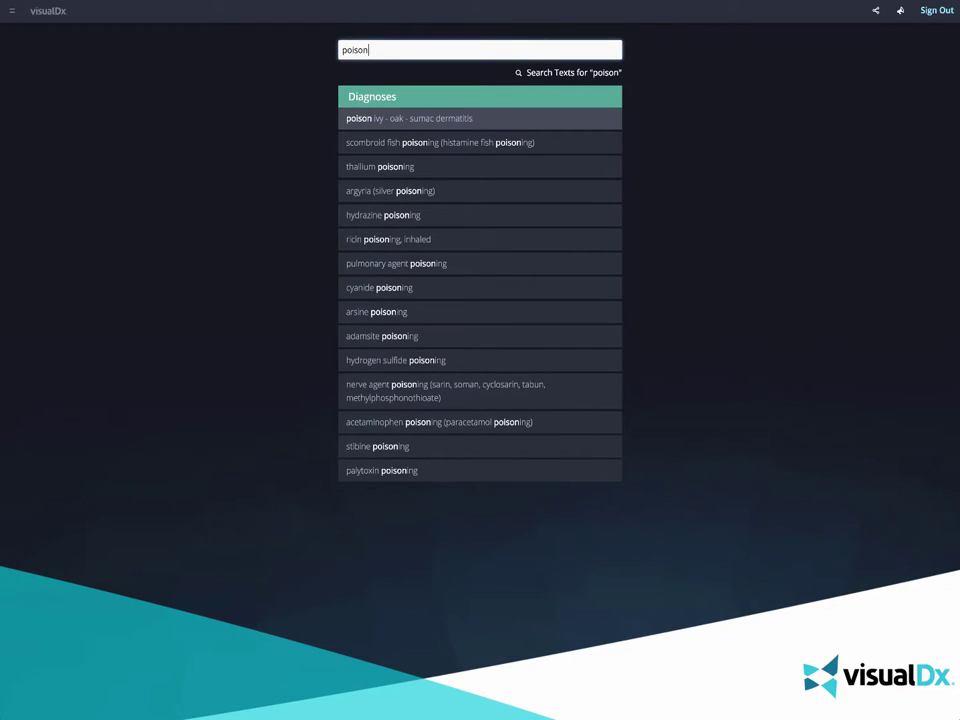
click(433, 124)
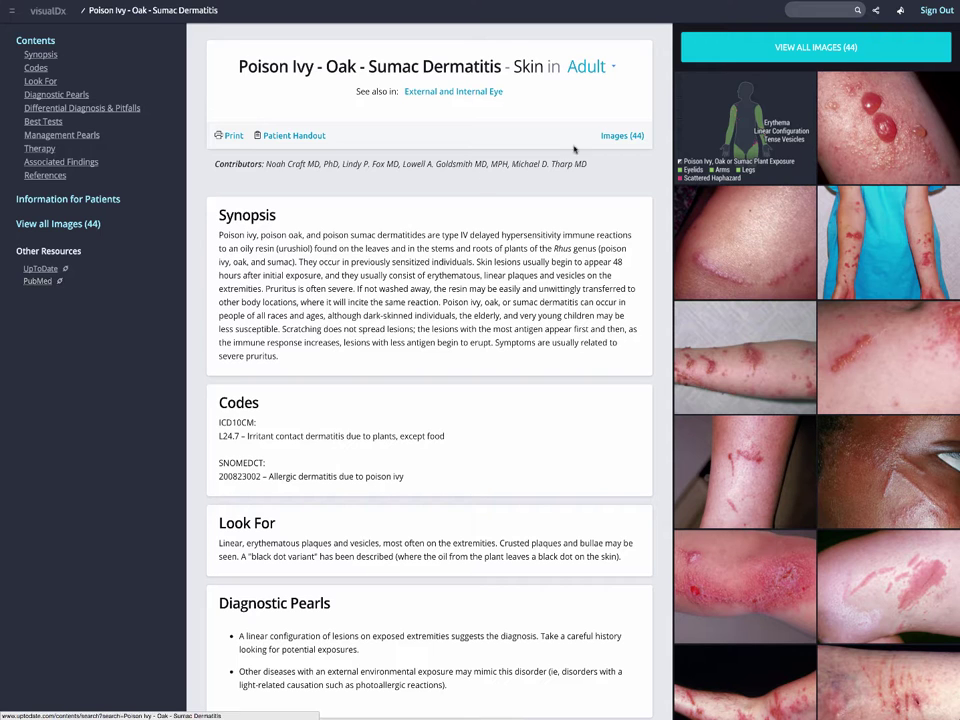
Step: Browse the grid of all 44 Poison Ivy - Oak - Sumac Dermatitis images
click(771, 55)
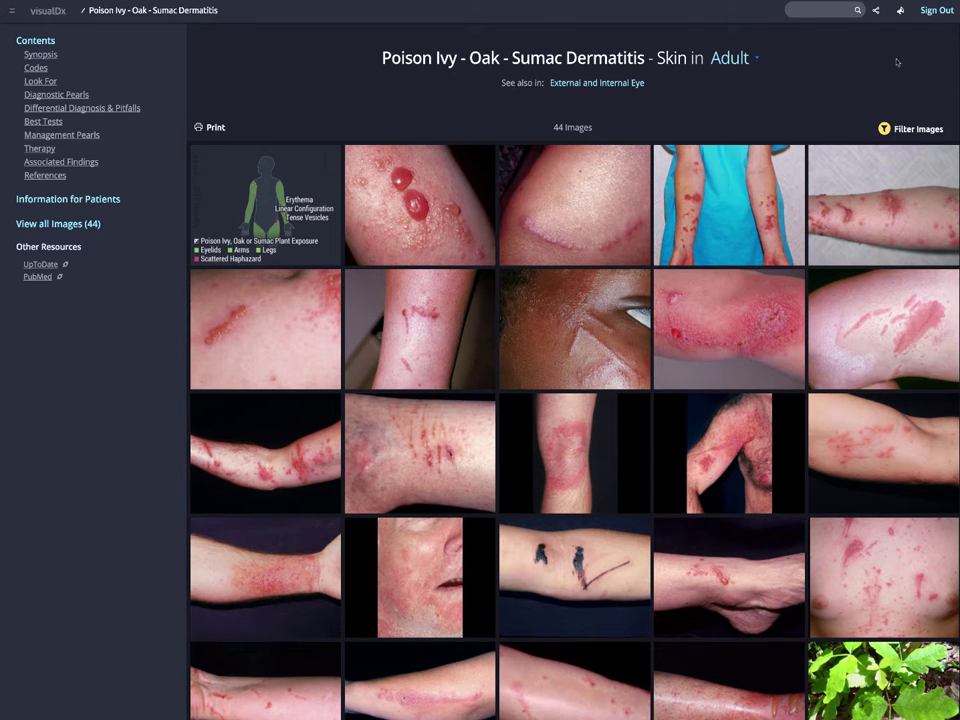
scroll(940, 61, down, 2)
scroll(942, 62, down, 5)
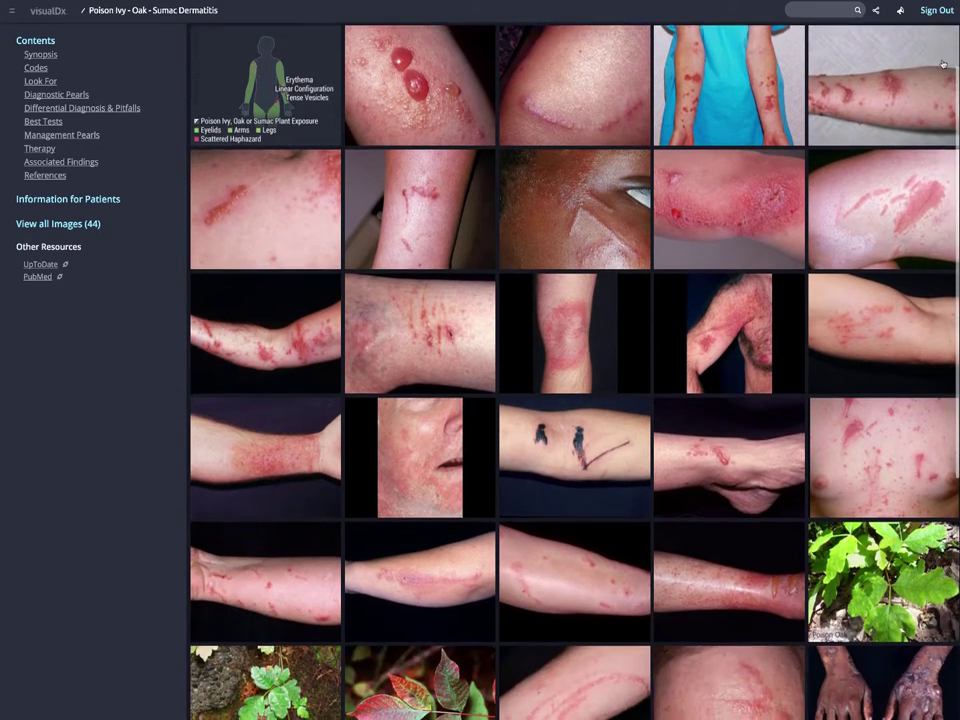
scroll(942, 64, down, 4)
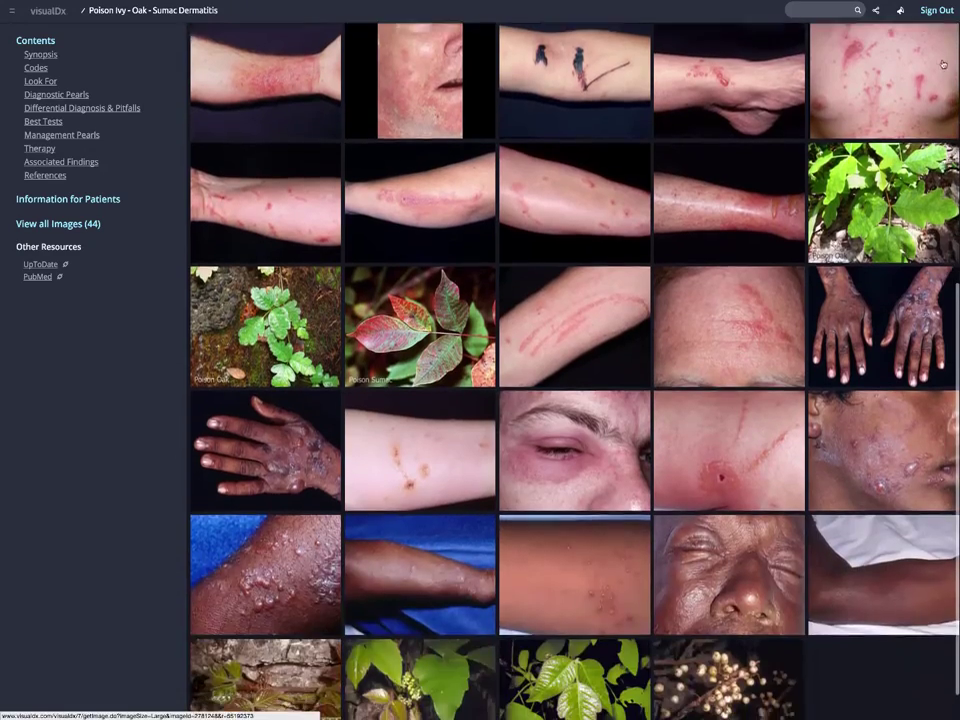
scroll(942, 64, up, 11)
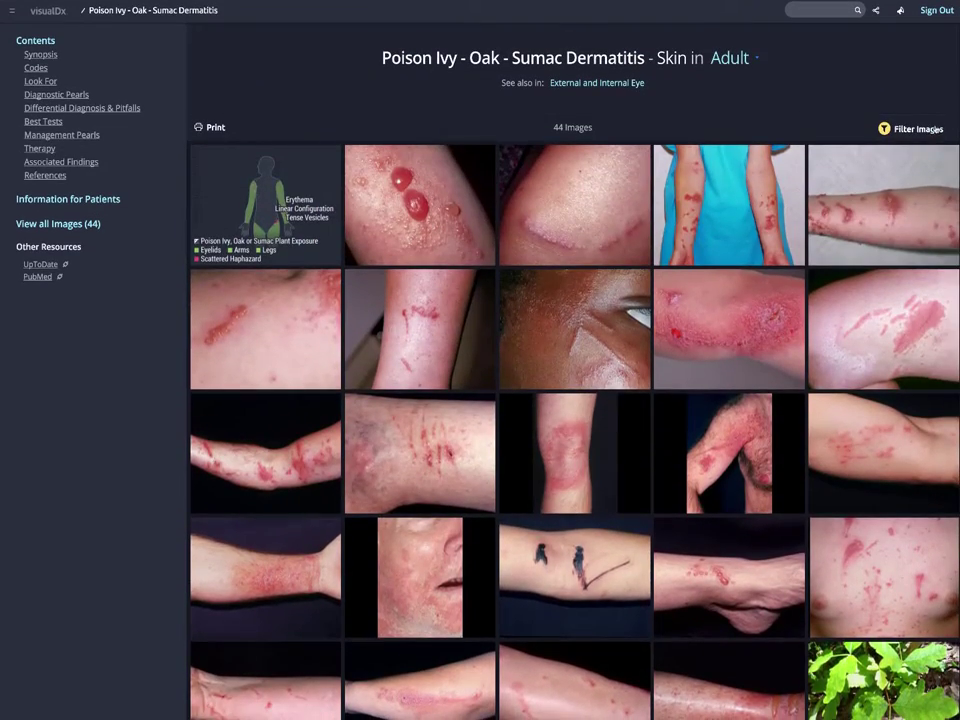
Step: Filter images to skin pigmentation Types IV, V and VI, then reset all filters
click(933, 129)
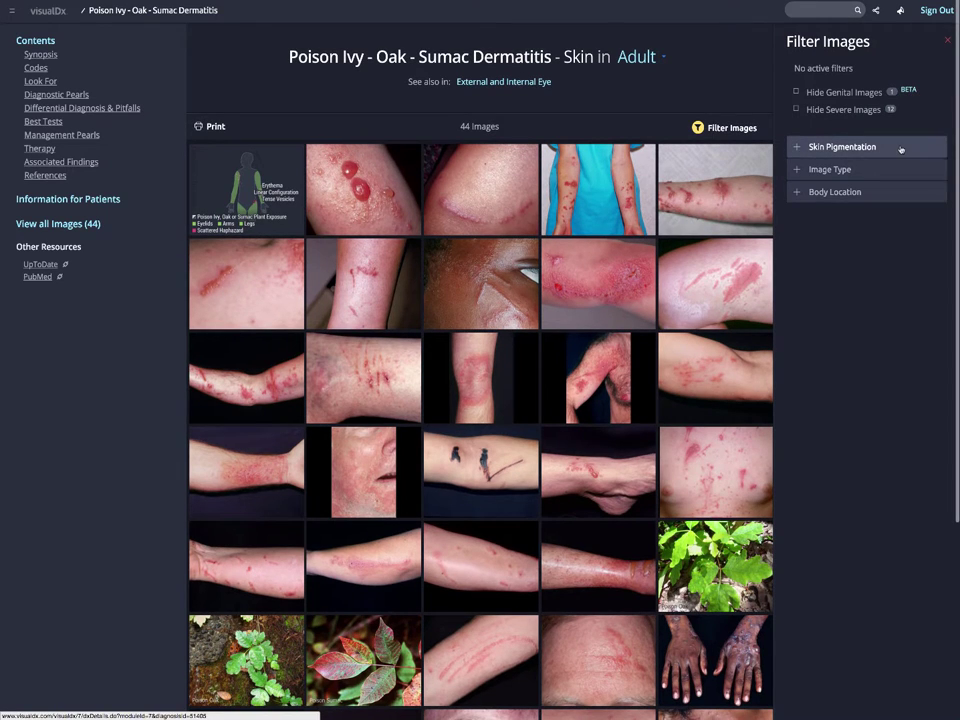
click(899, 147)
click(825, 219)
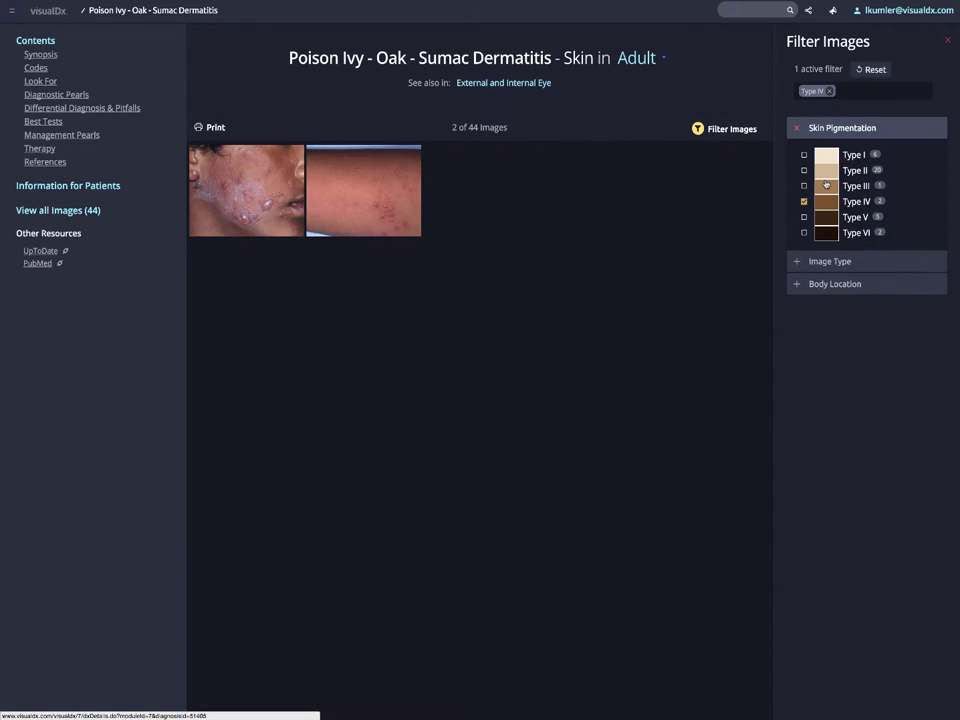
click(825, 217)
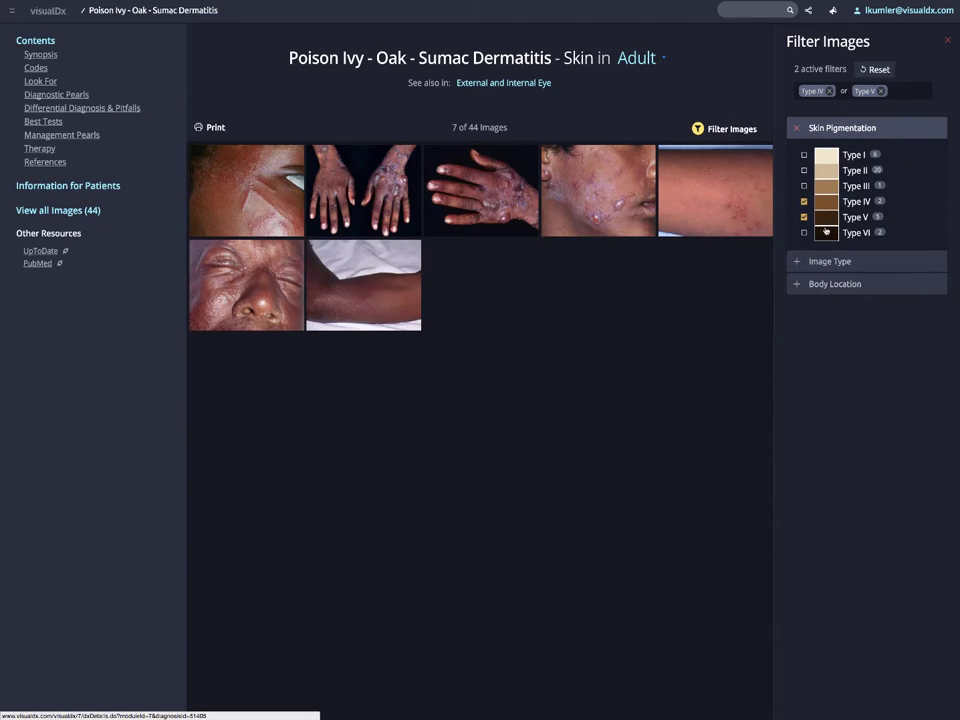
click(824, 234)
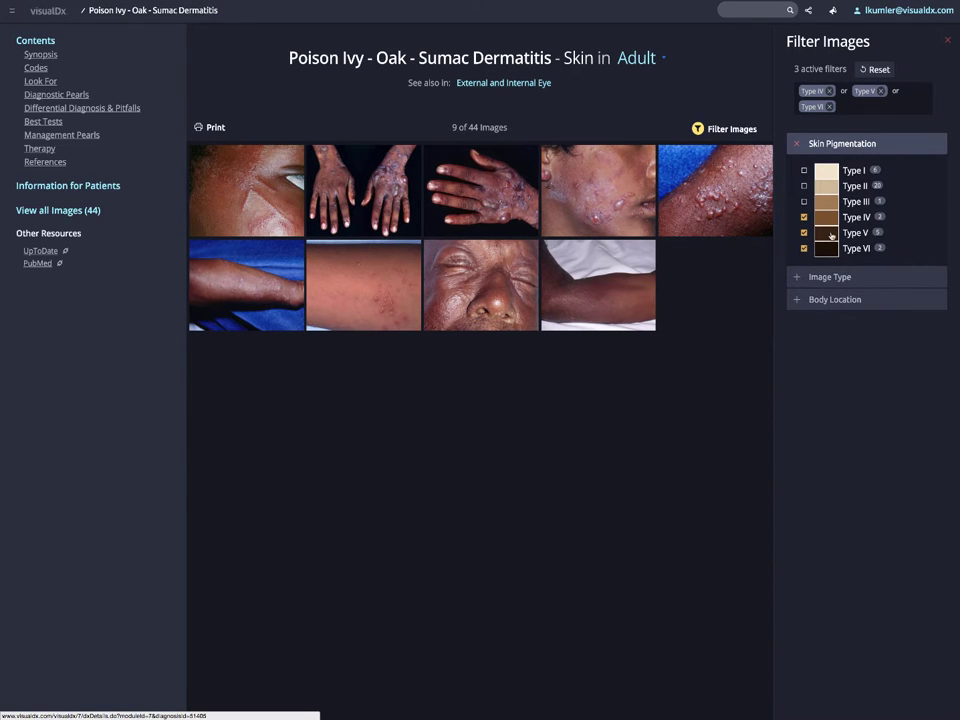
click(877, 69)
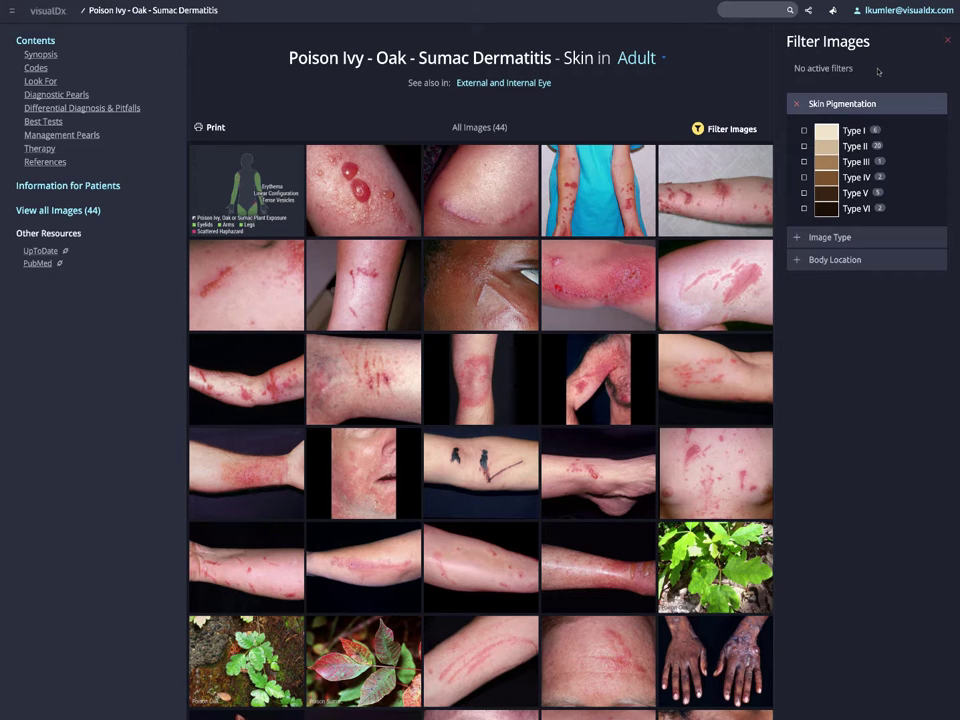
Step: Switch the diagnosis to the Child population and return to its Synopsis text
click(635, 59)
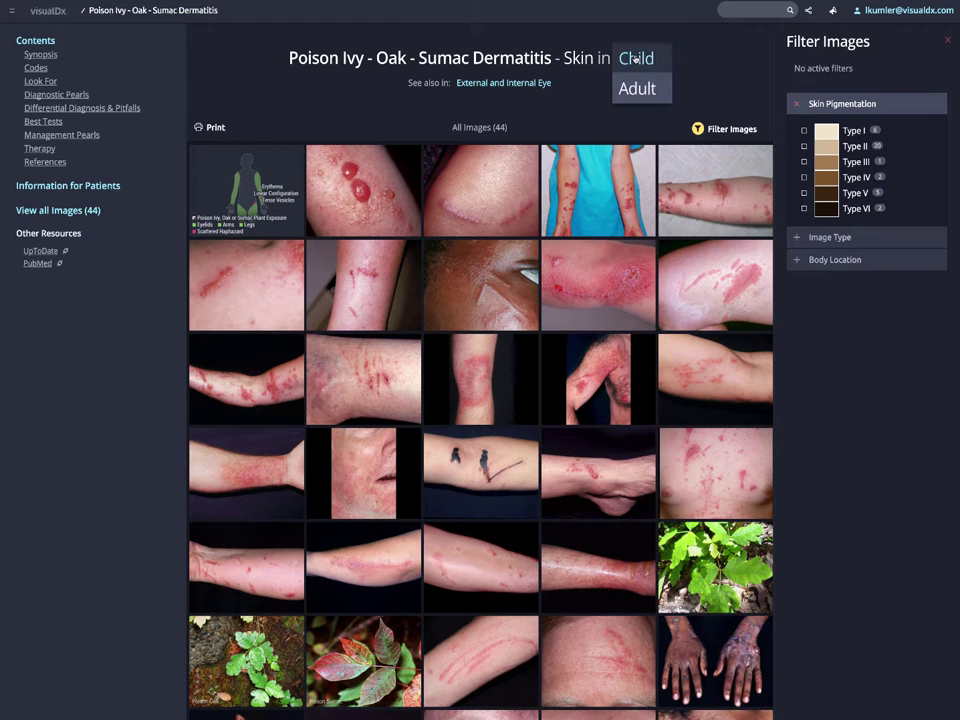
click(635, 59)
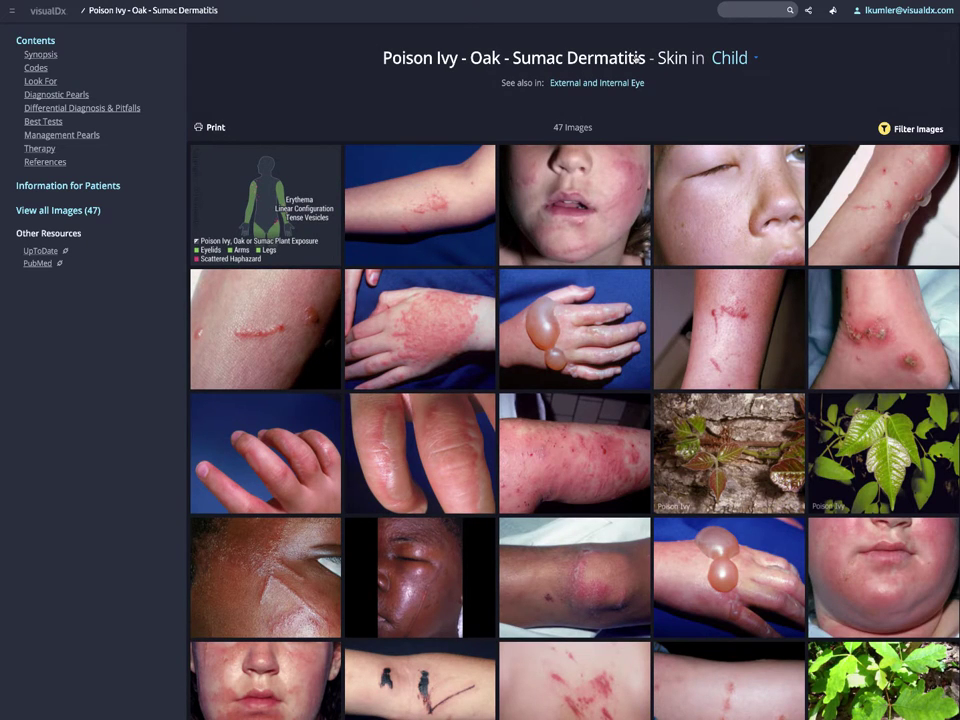
click(42, 56)
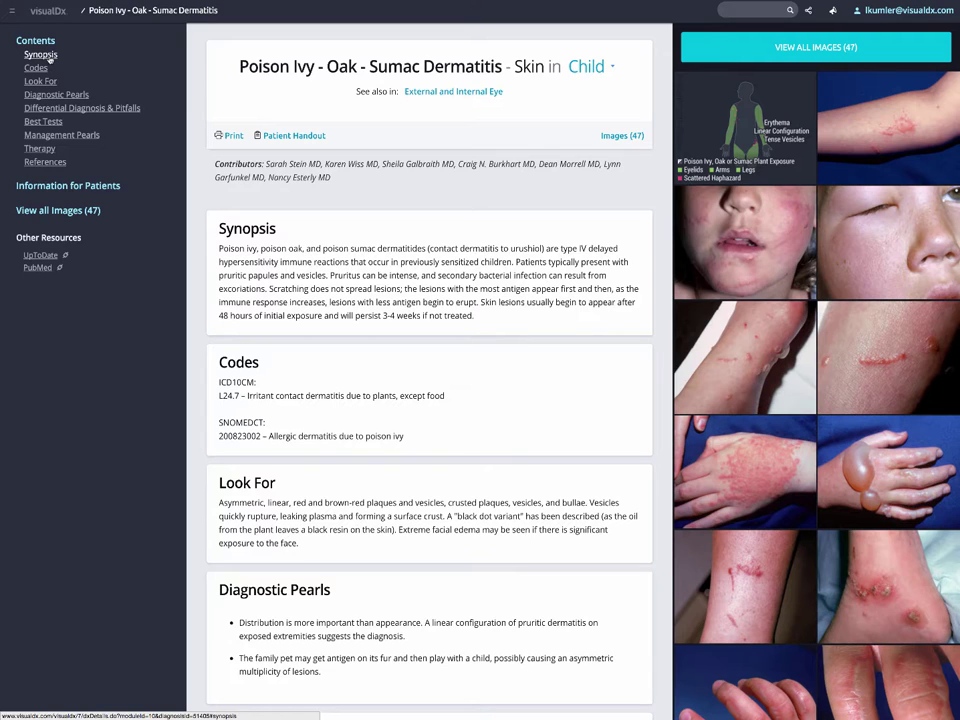
Step: Jump through the Differential Diagnosis & Pitfalls, Best Tests and Therapy sections
click(36, 108)
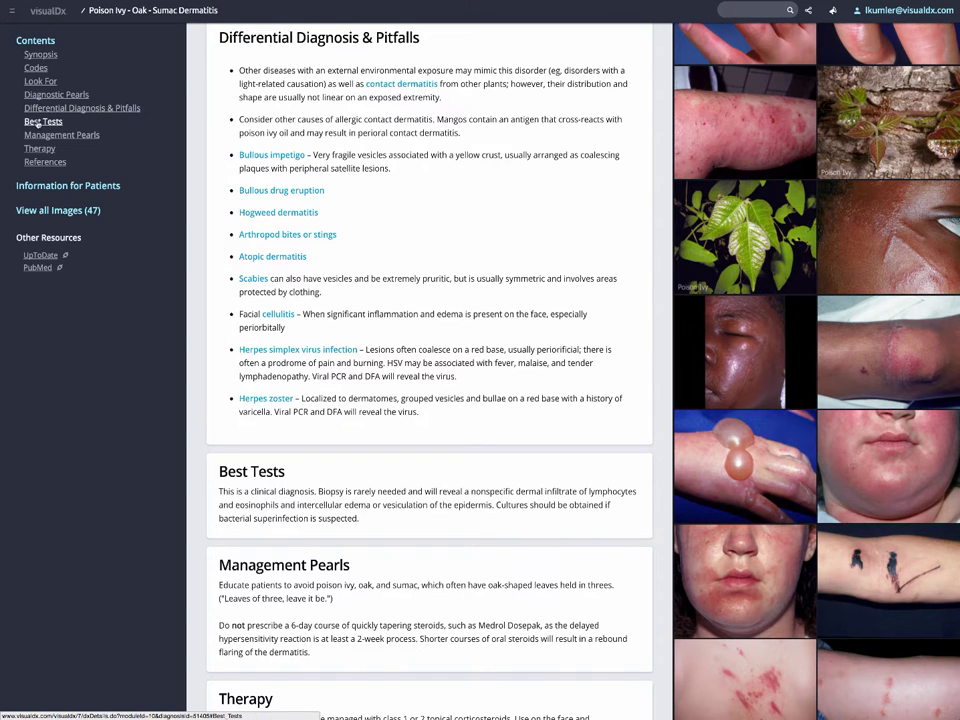
click(38, 121)
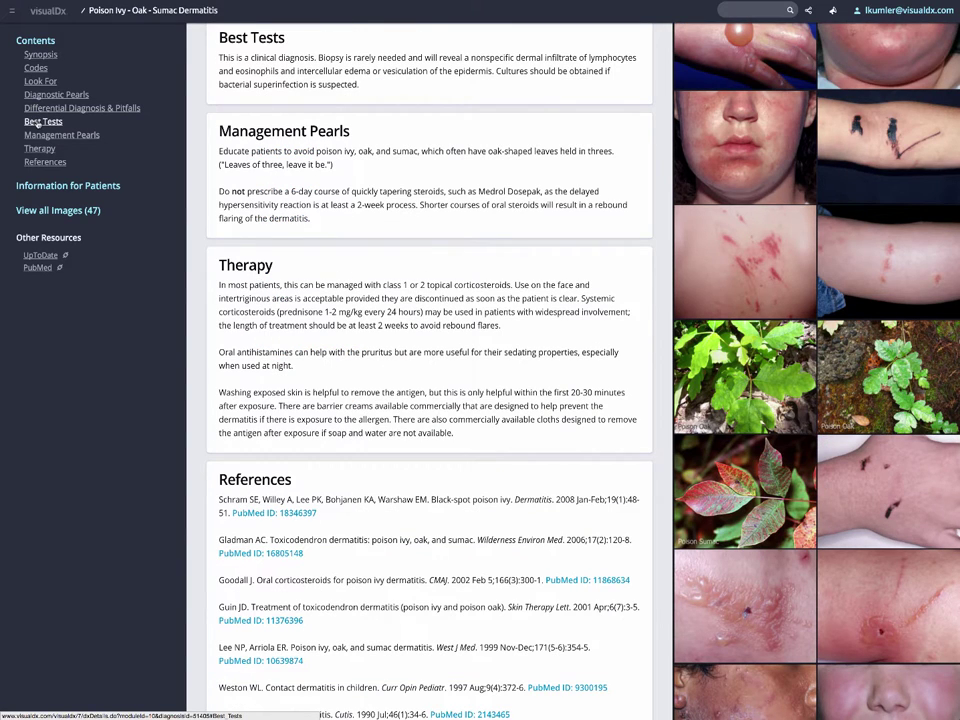
click(40, 149)
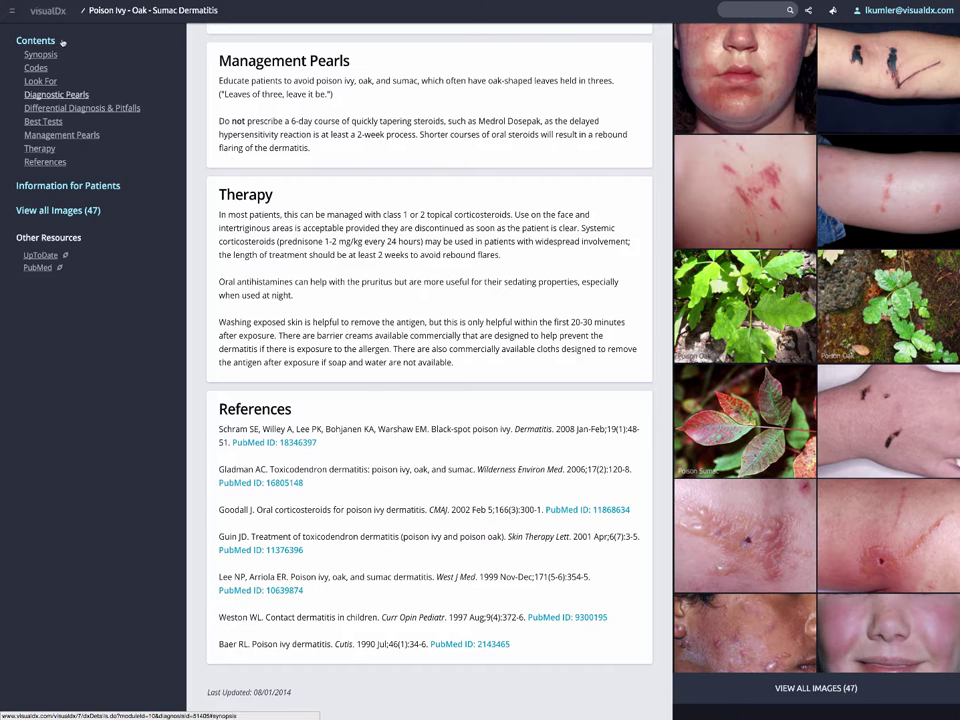
Step: From the home page, start a differential workup for Naproxen
click(50, 12)
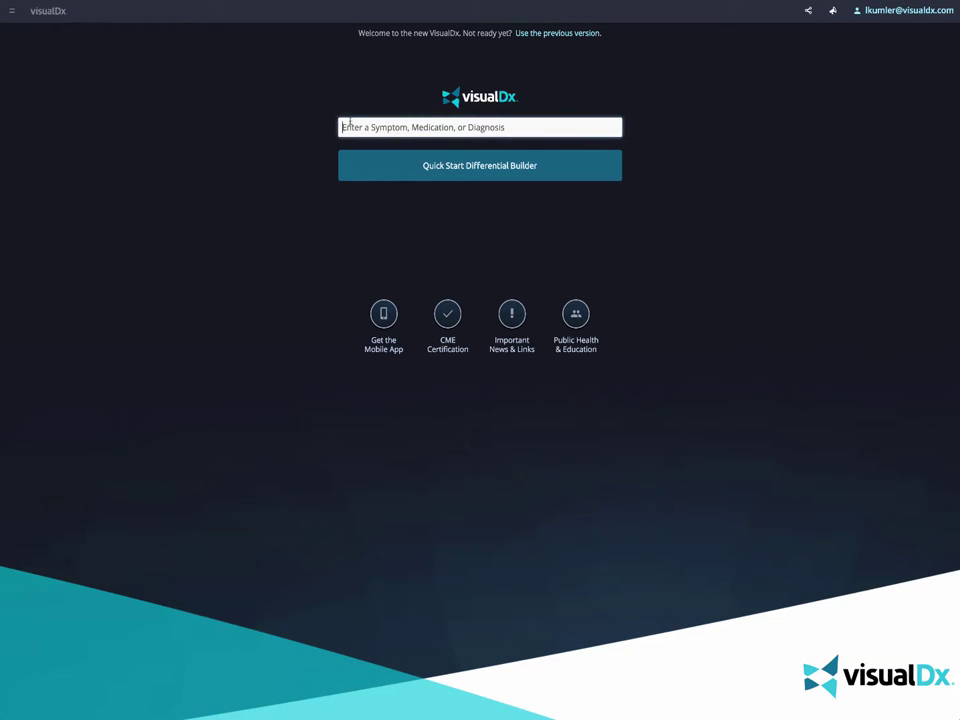
text(naproxen)
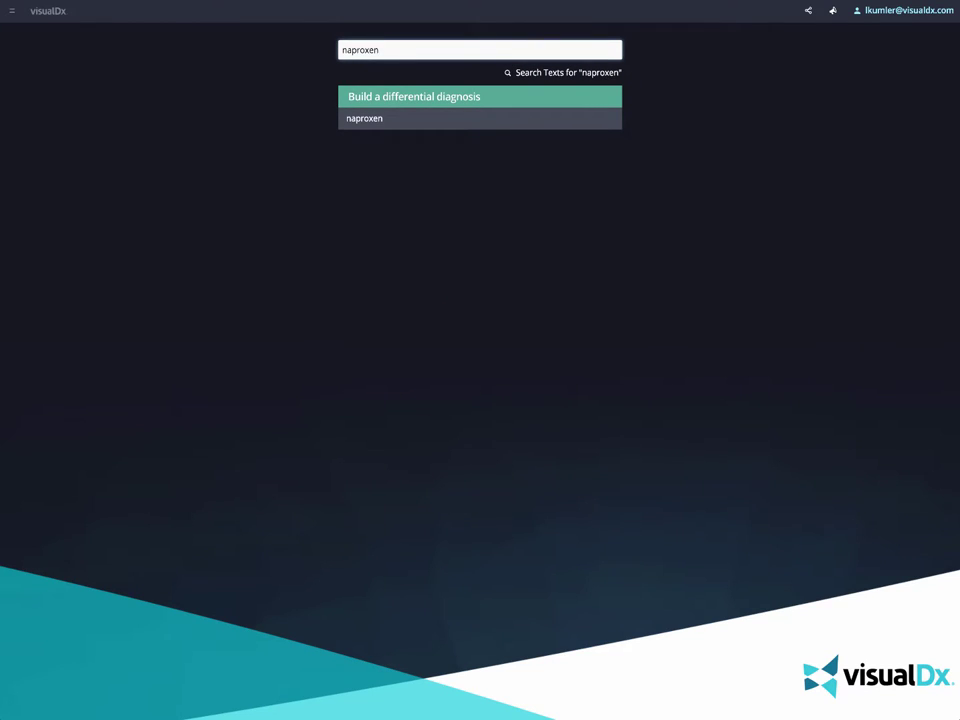
click(352, 119)
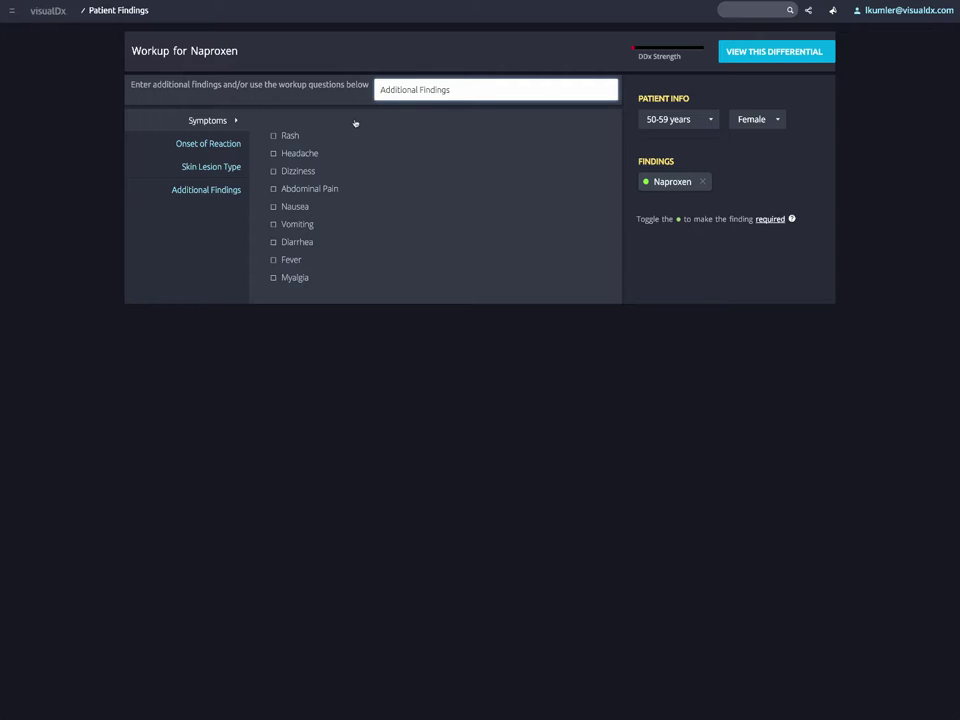
Step: Expand the Onset of Reaction, Skin Lesion Type and Additional Findings sections
click(217, 150)
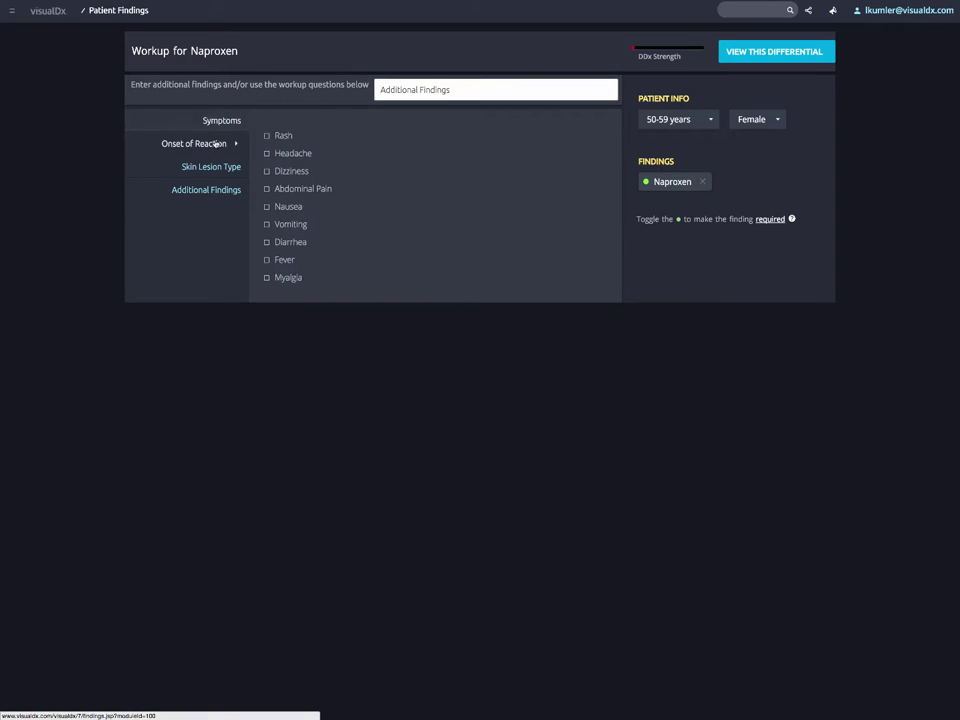
click(229, 166)
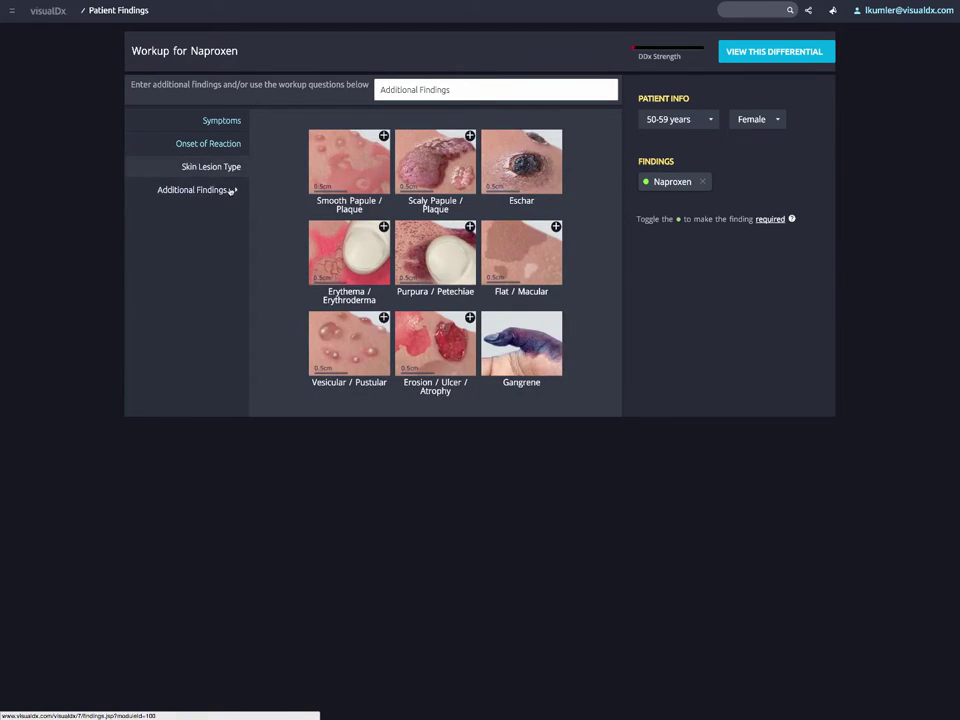
click(229, 190)
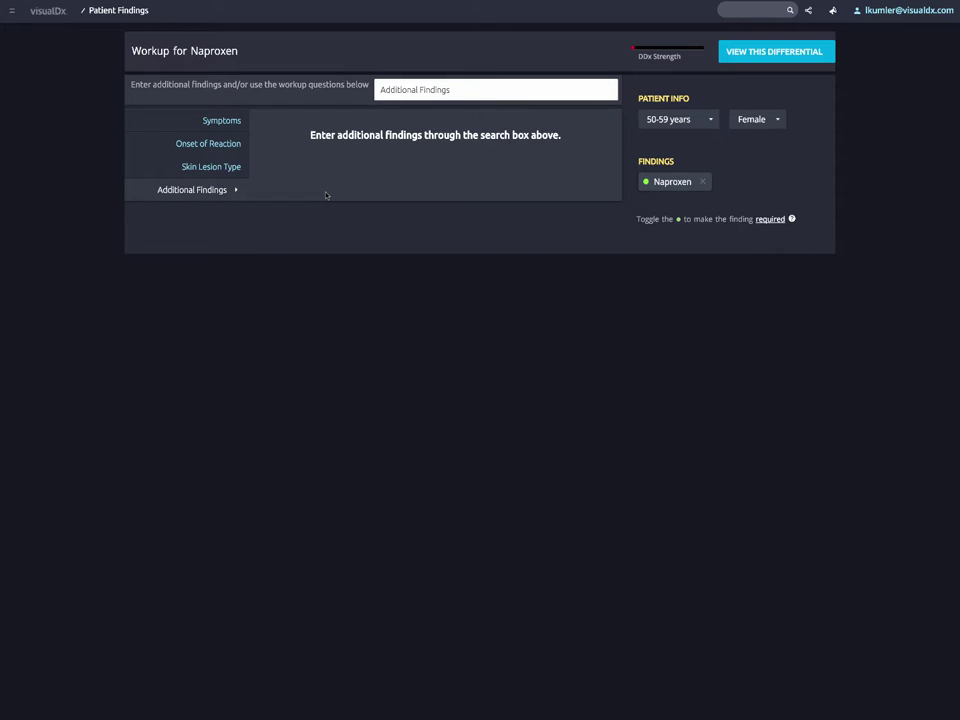
Step: Review the 61-diagnosis Naproxen differential in photo view, then return home
click(754, 51)
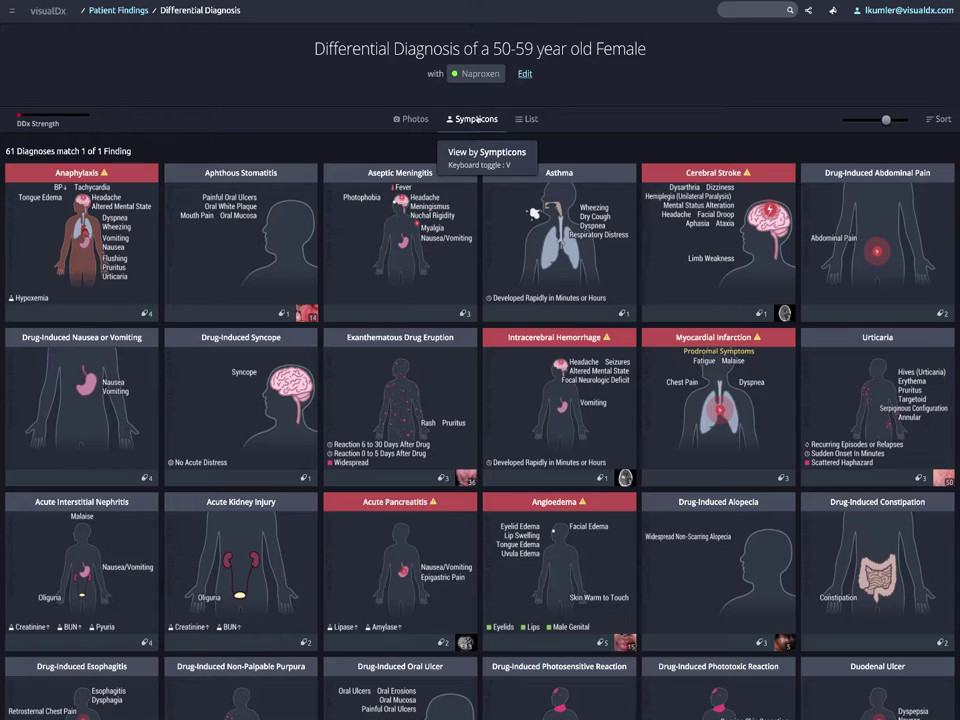
click(410, 119)
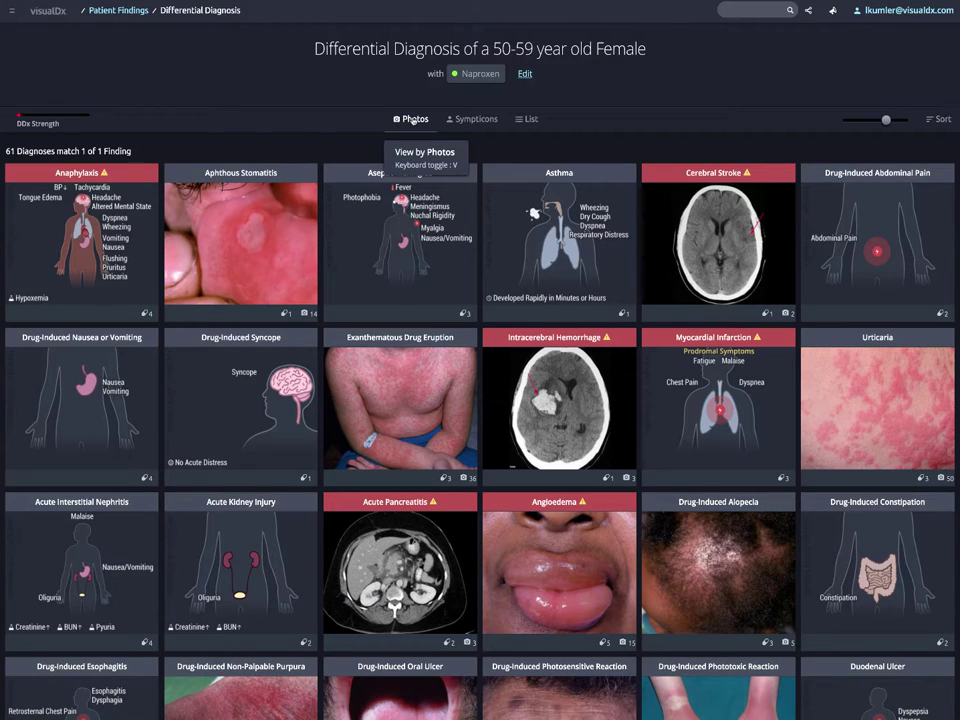
click(40, 17)
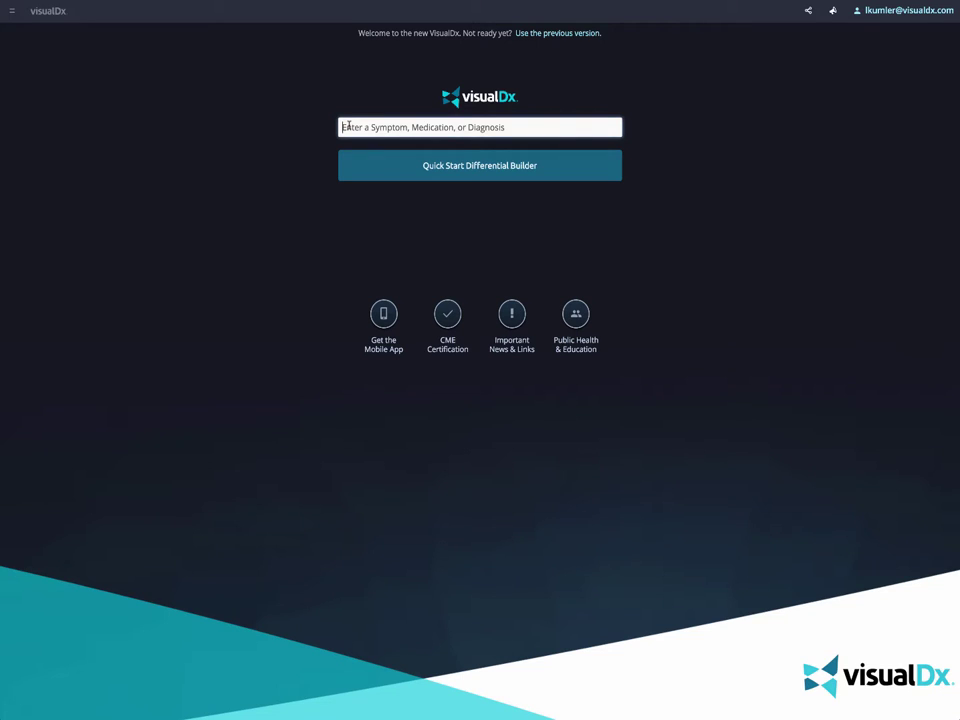
Step: Start a Haiti workup with Patient Appears Ill and Developed Acutely Over Days to Weeks
text(hai)
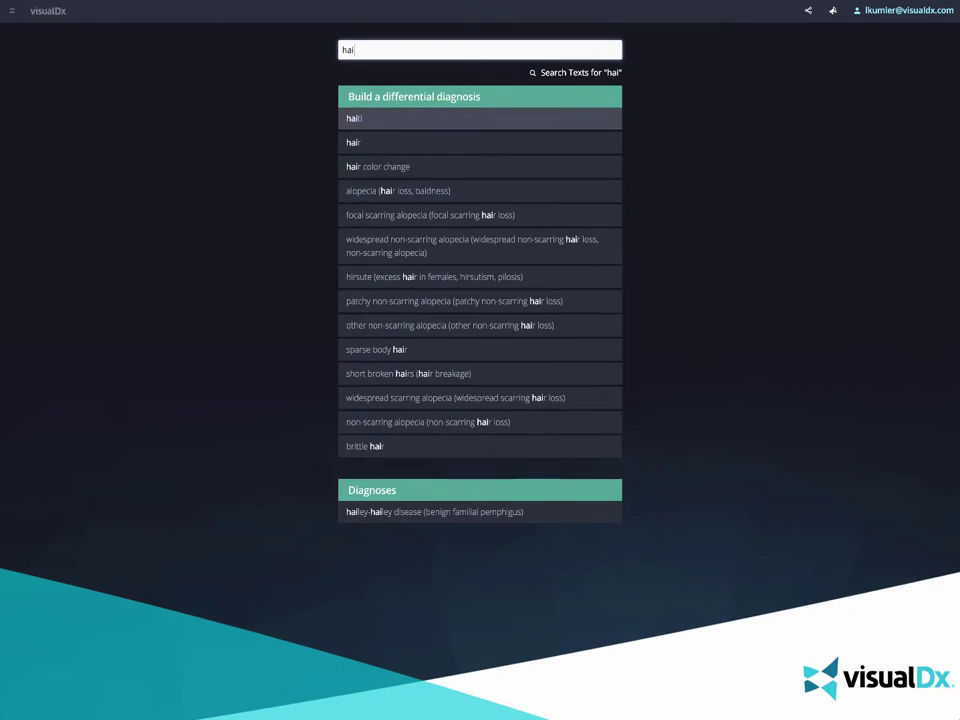
text(ti)
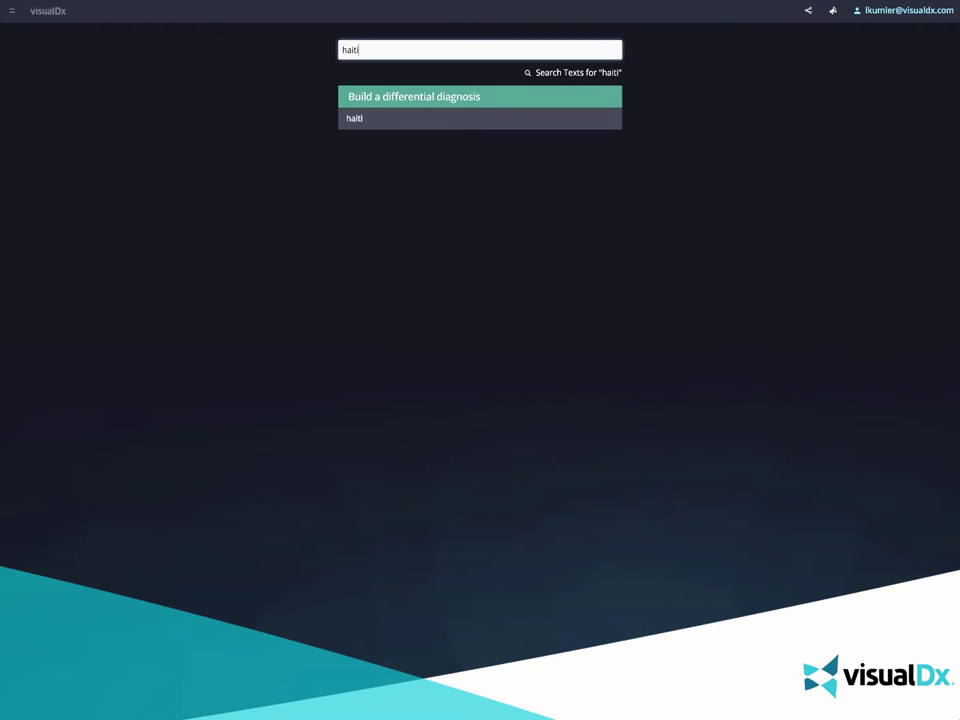
click(349, 122)
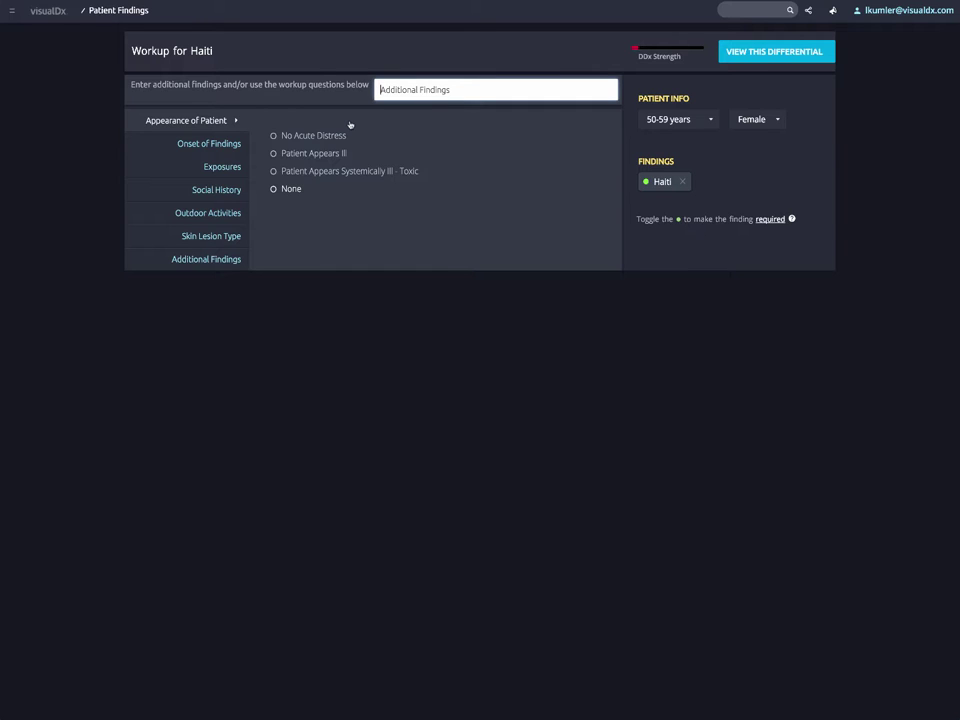
click(274, 156)
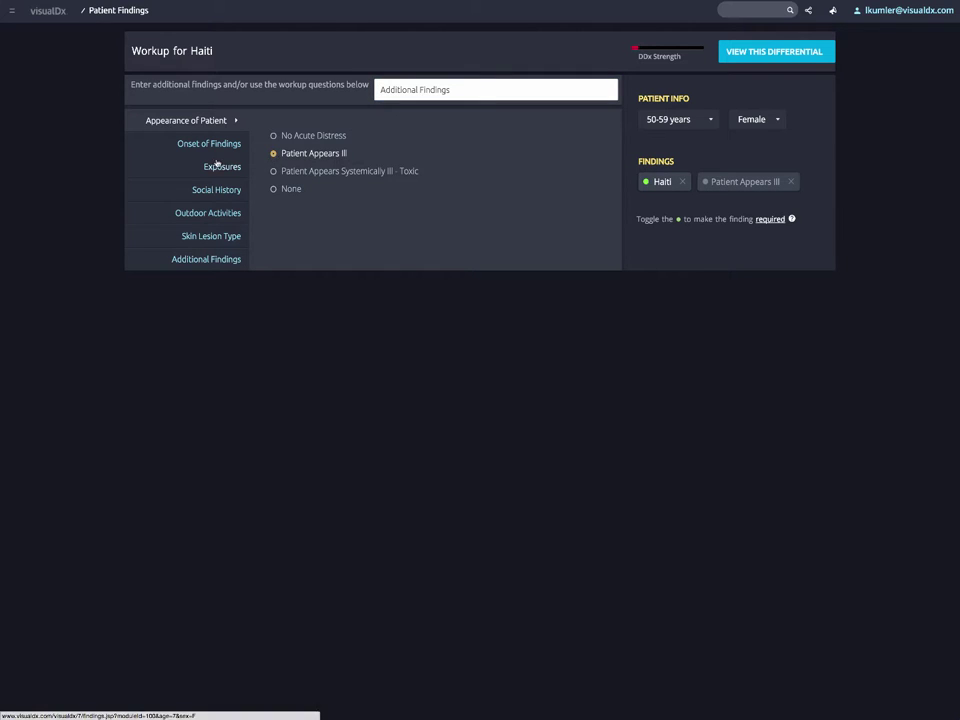
click(208, 150)
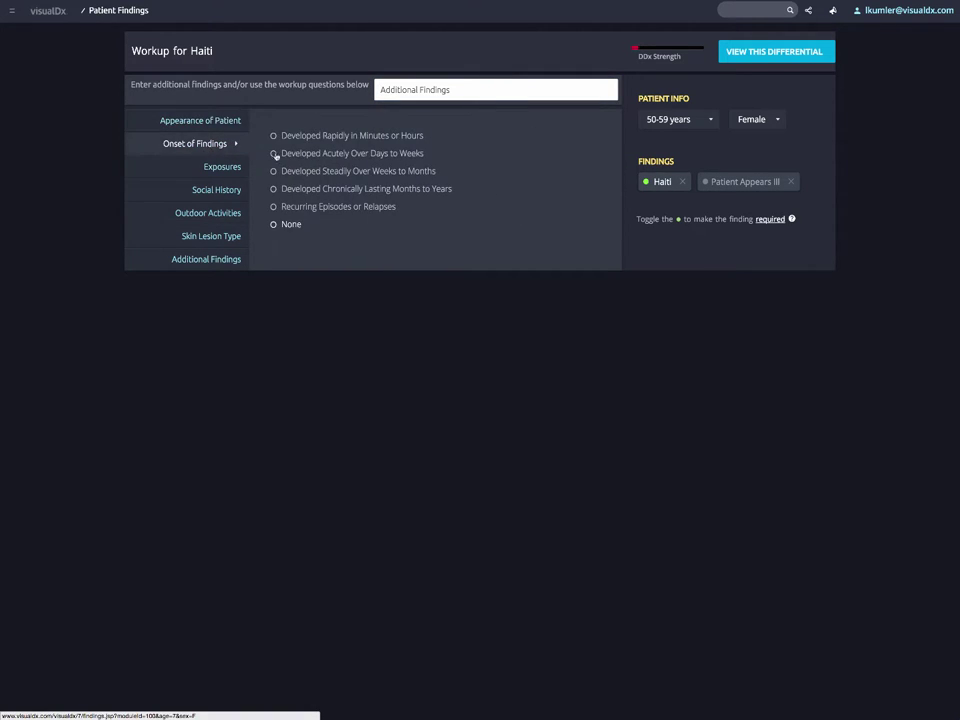
click(274, 154)
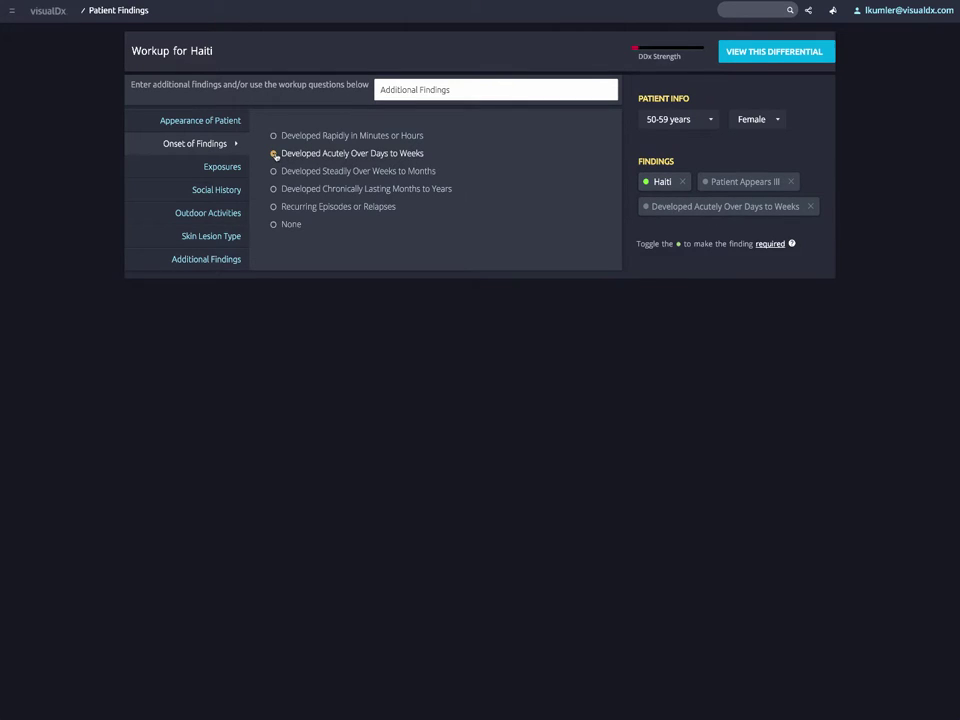
Step: View the 26-diagnosis Haiti differential, return home, and enter 'pustule' in the search
click(761, 60)
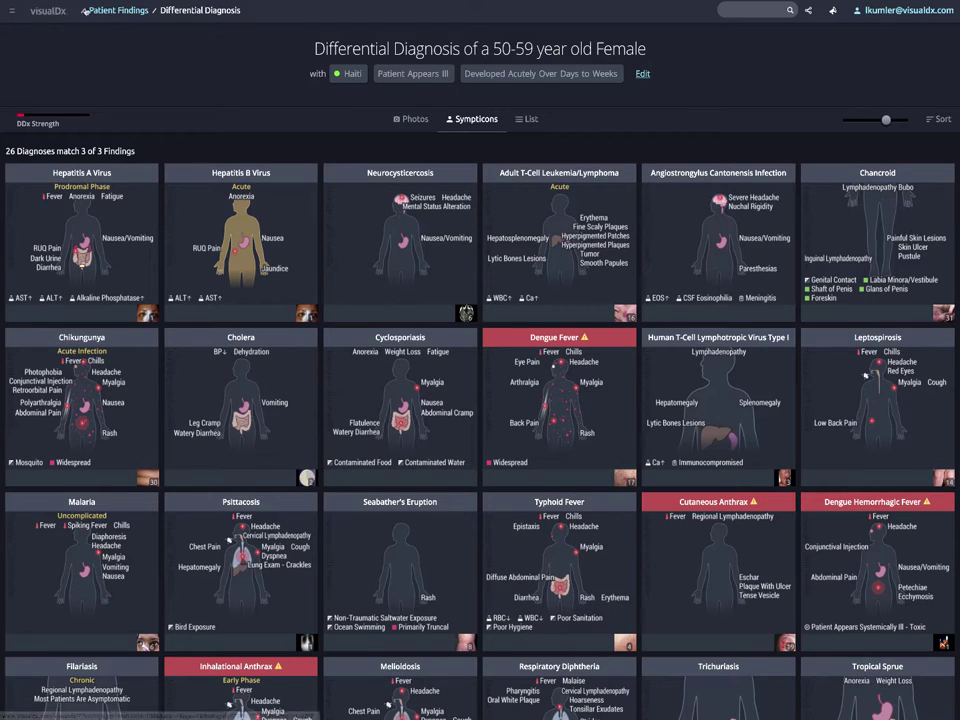
click(50, 9)
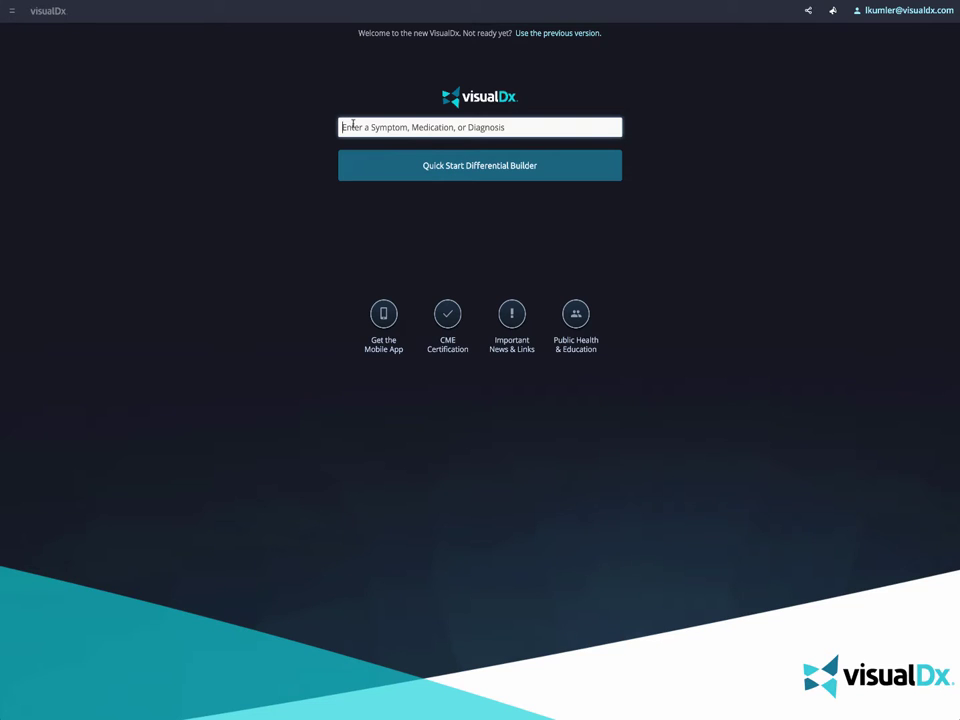
text(pustule)
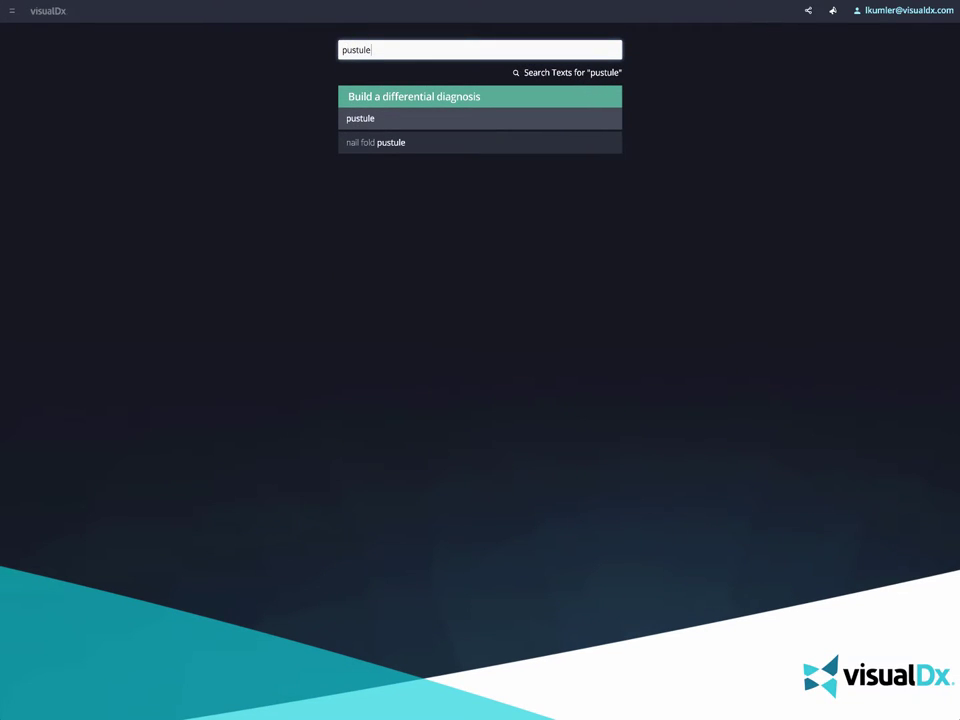
Step: Start a Pustule workup, add Rash under Number of Skin Lesions, and return home
click(359, 119)
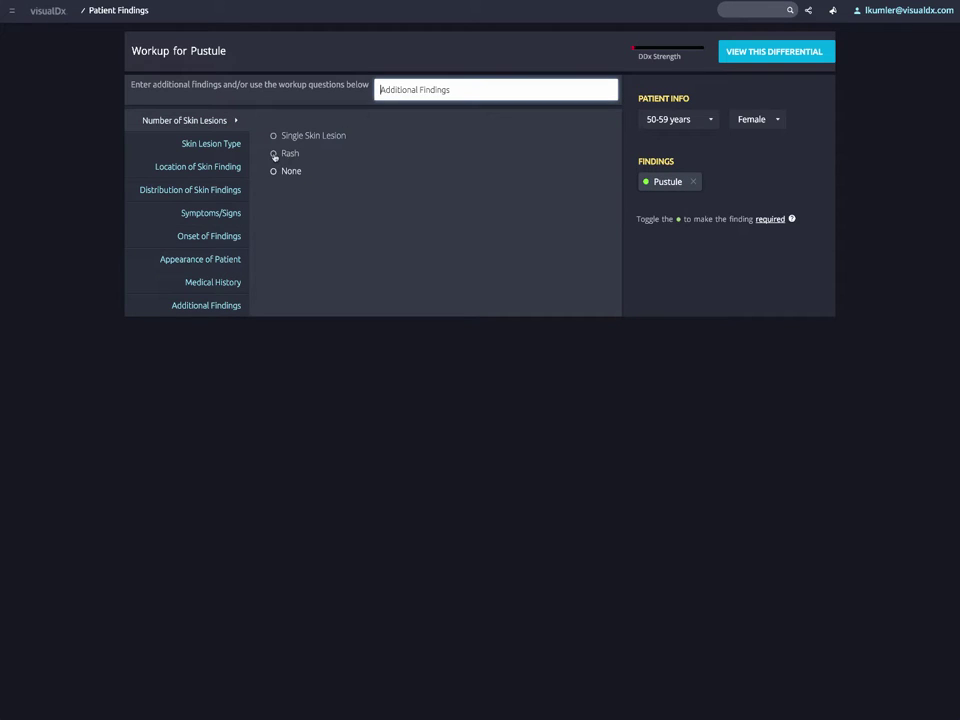
click(273, 154)
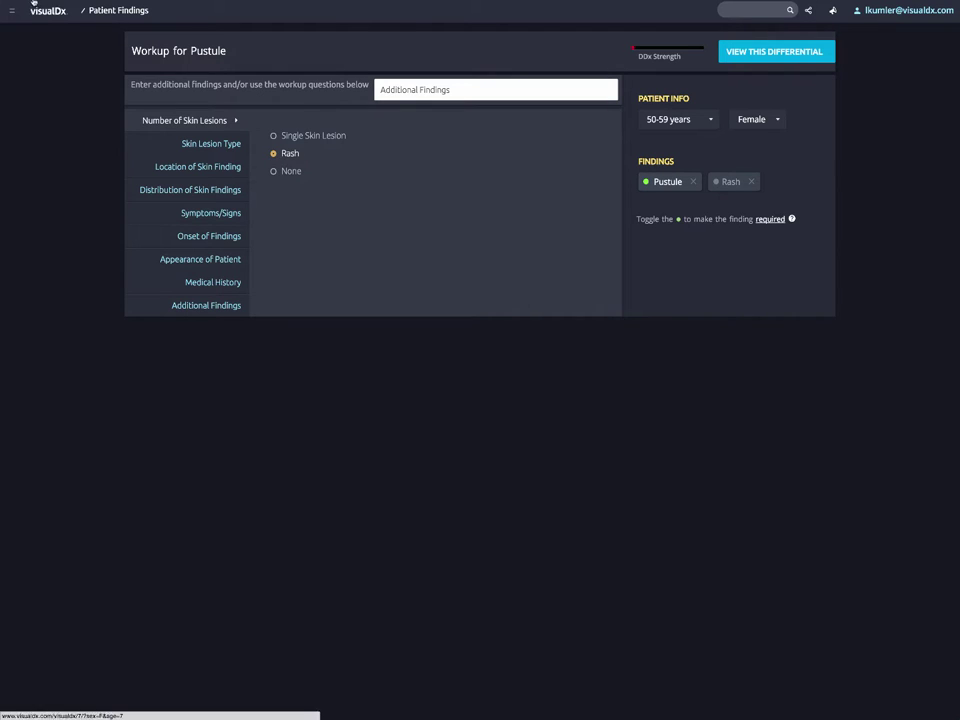
click(36, 12)
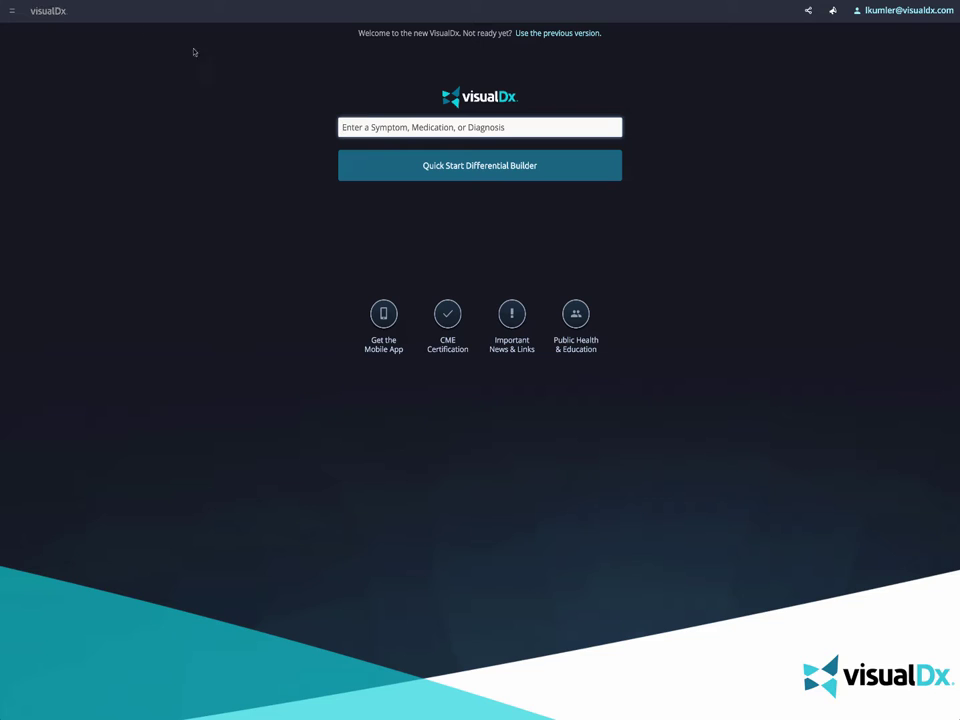
Step: Search 'vomiting' and start a Vomiting workup
click(367, 128)
text(vomiting)
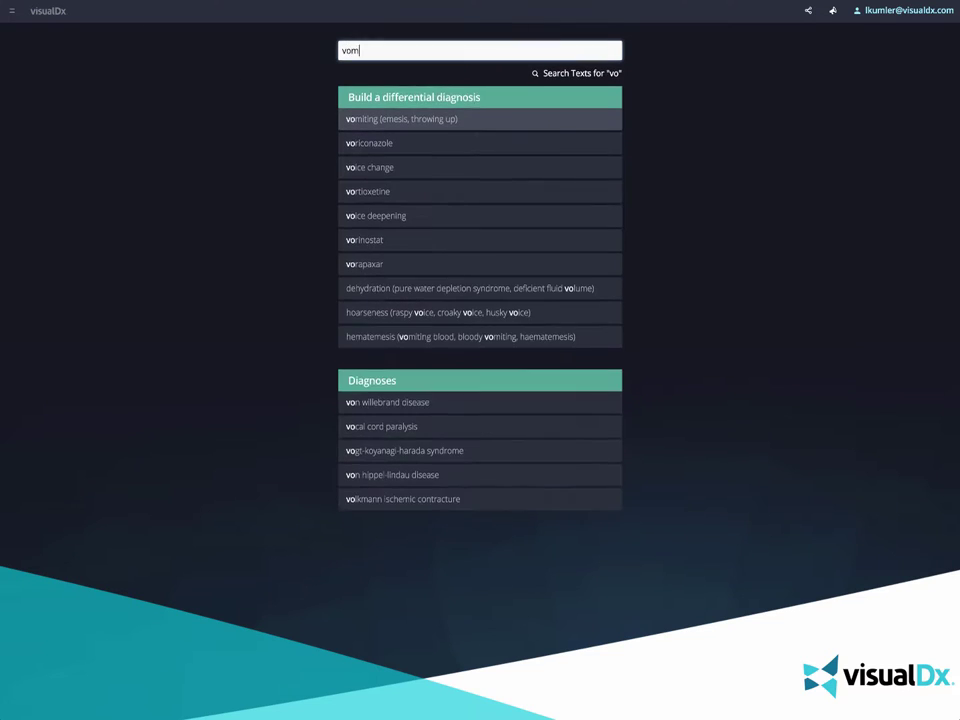
click(366, 118)
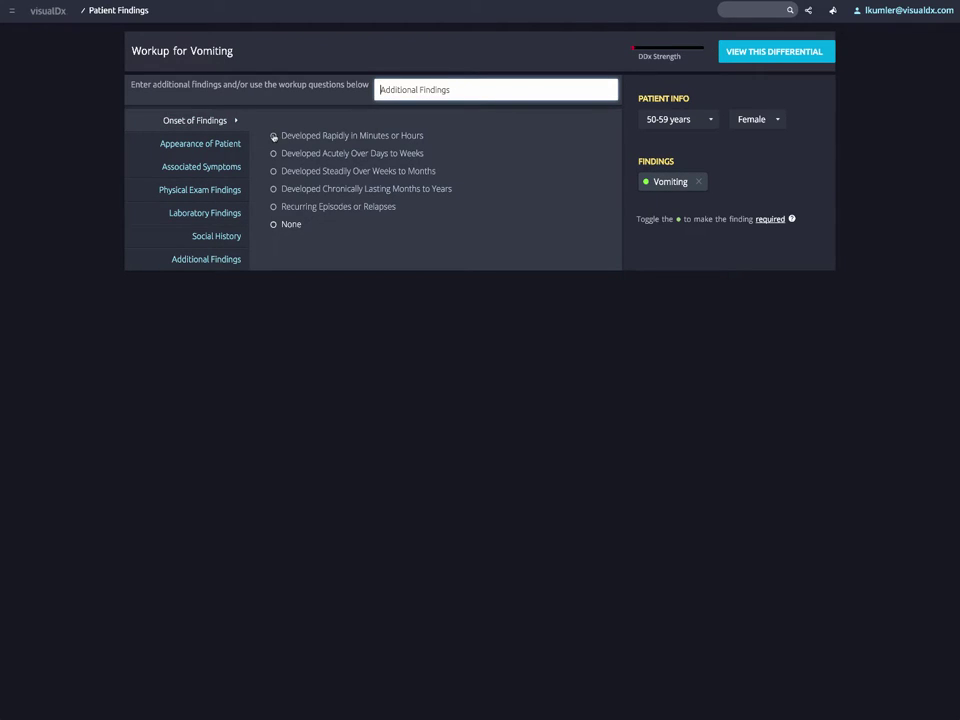
Step: Add Developed Rapidly in Minutes or Hours, Patient Appears Ill and Vertigo as findings
click(274, 136)
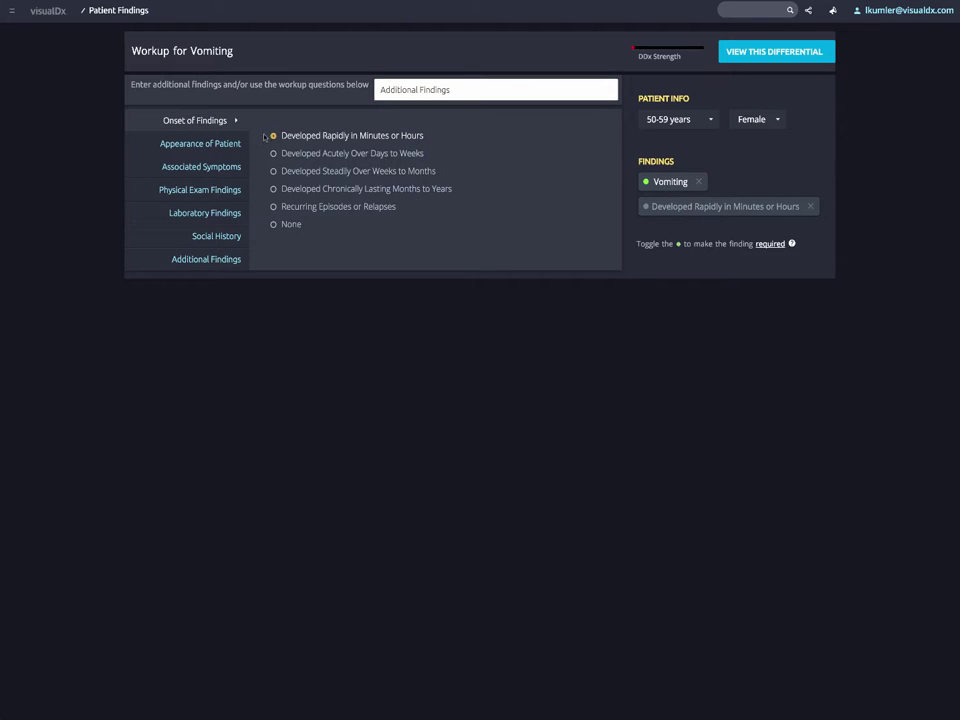
click(225, 145)
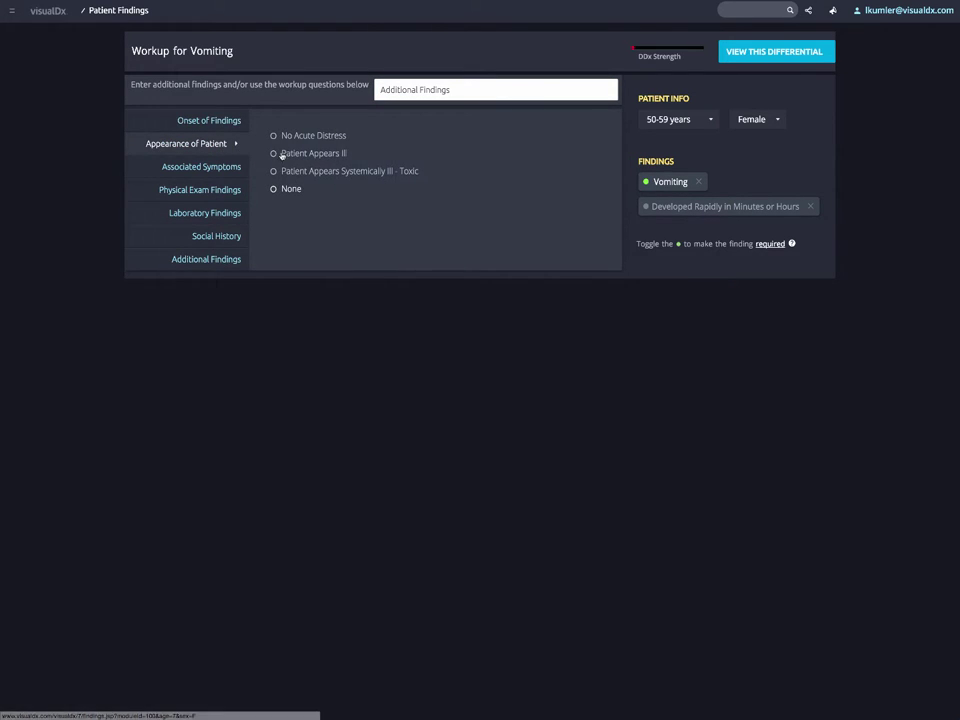
click(274, 155)
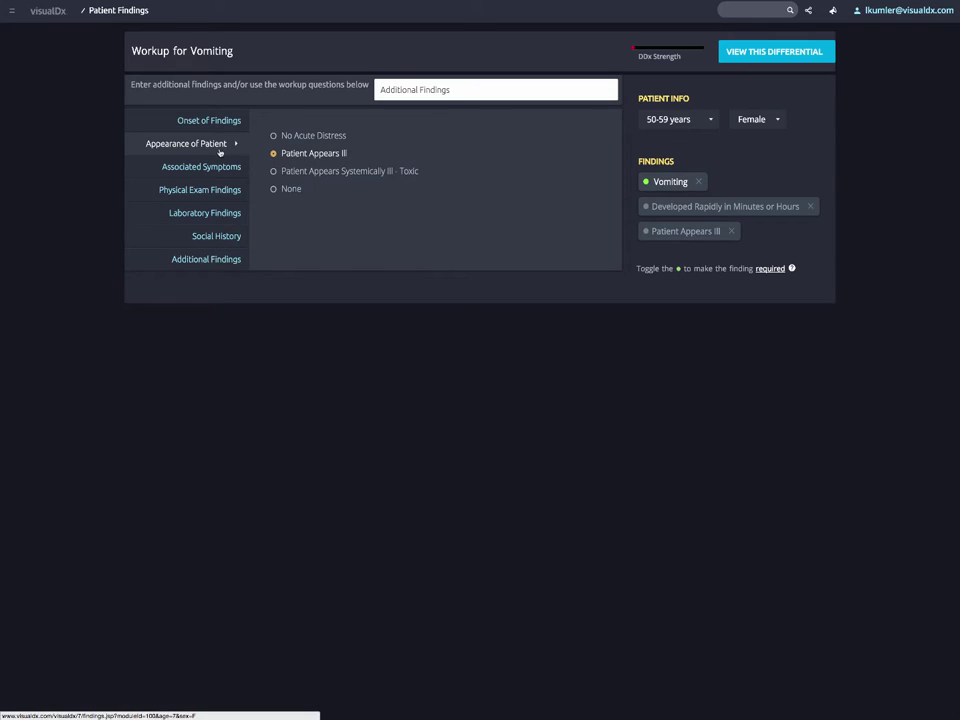
click(219, 168)
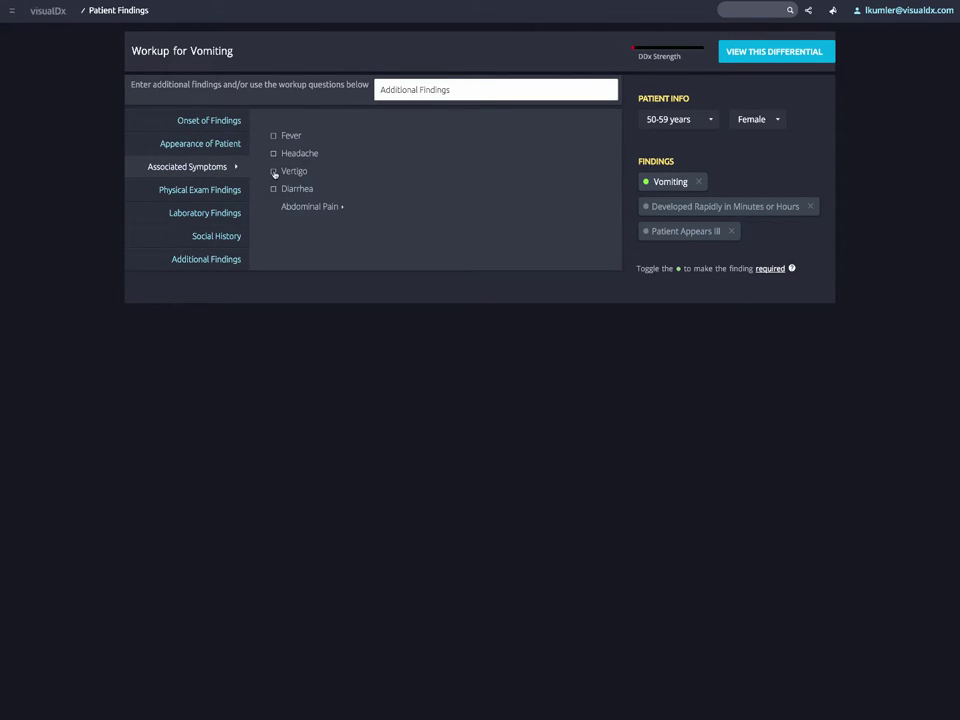
click(274, 172)
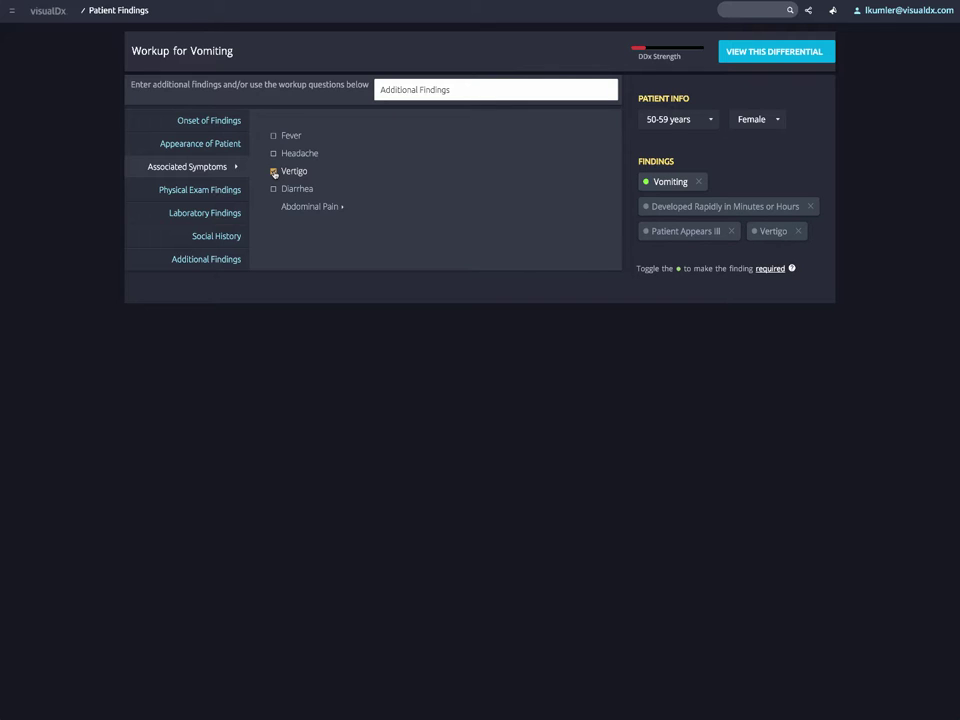
Step: Open the Benign Paroxysmal Vertigo details from the Vomiting differential, then return home
click(783, 51)
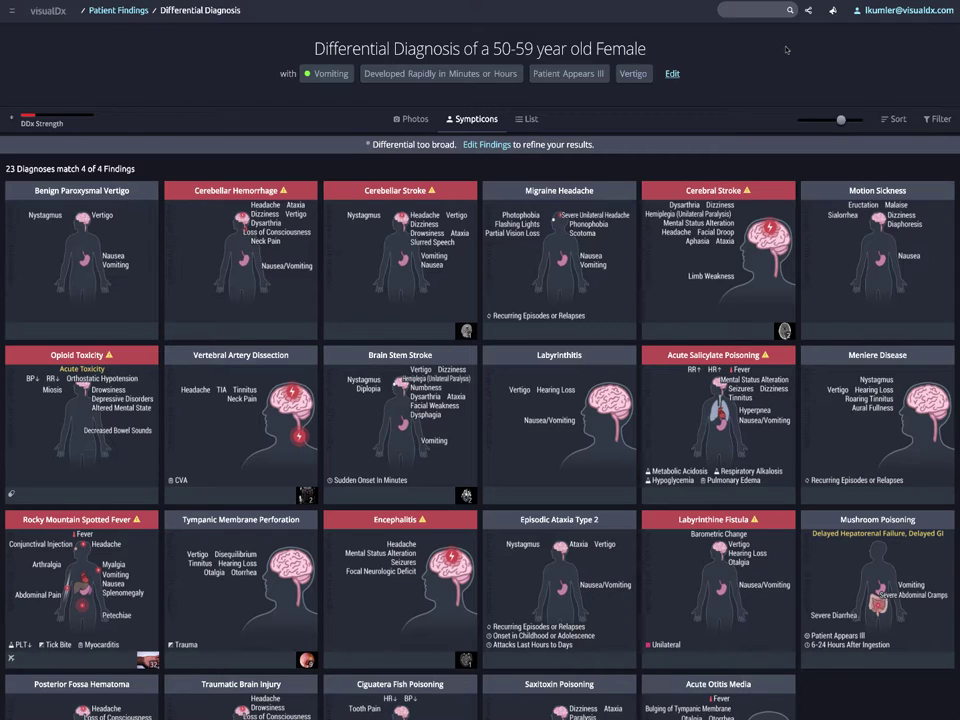
click(140, 218)
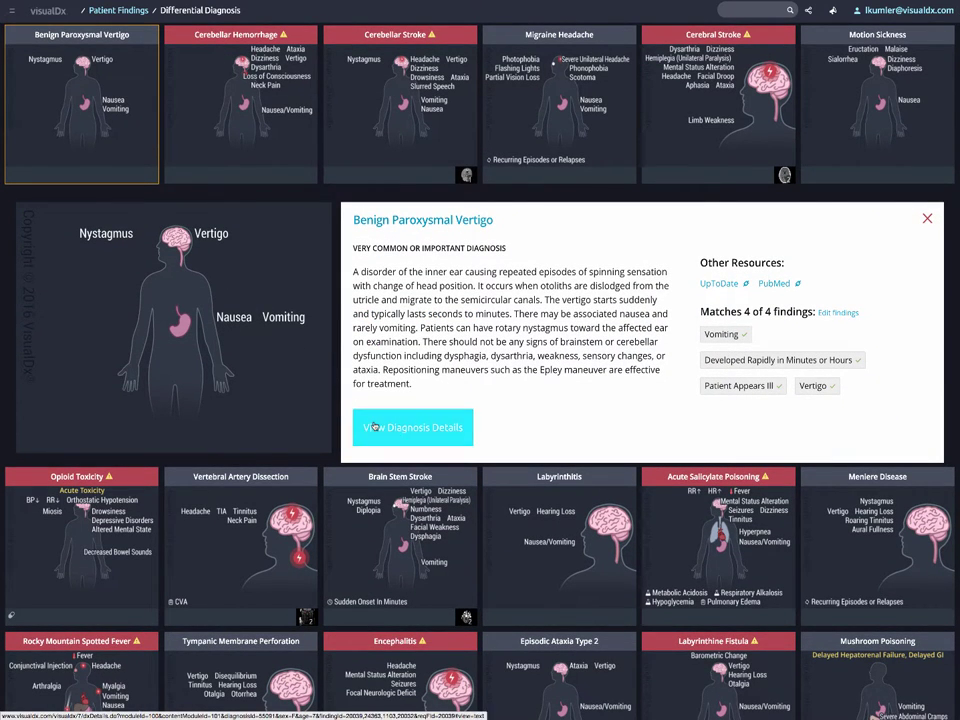
click(374, 427)
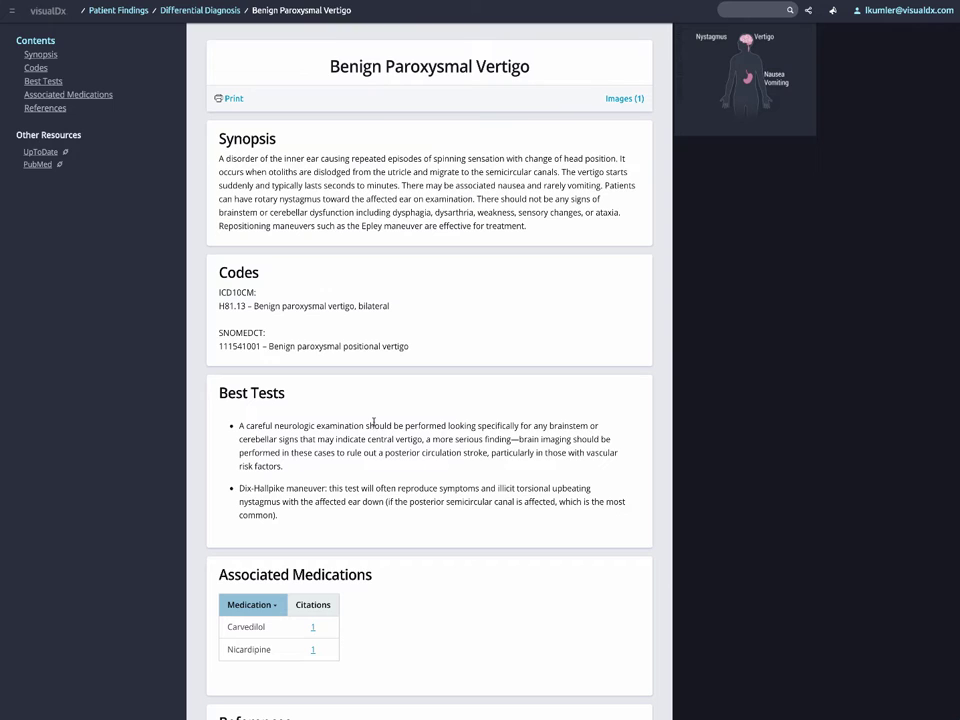
click(34, 9)
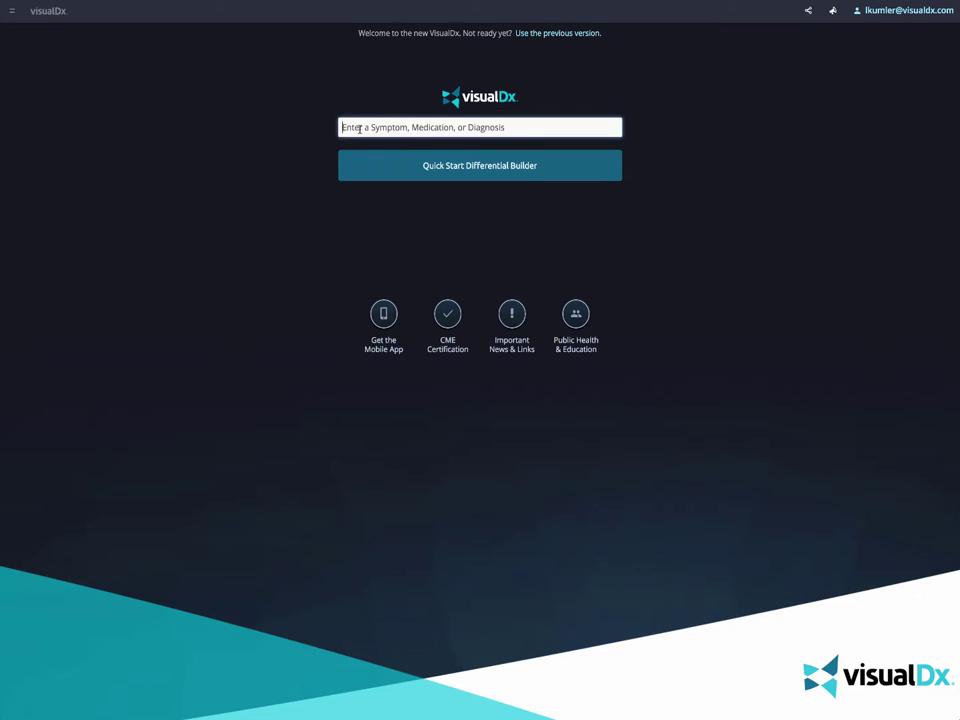
Step: Start a Toothache workup and add Fatigue as an additional finding
text(toothach)
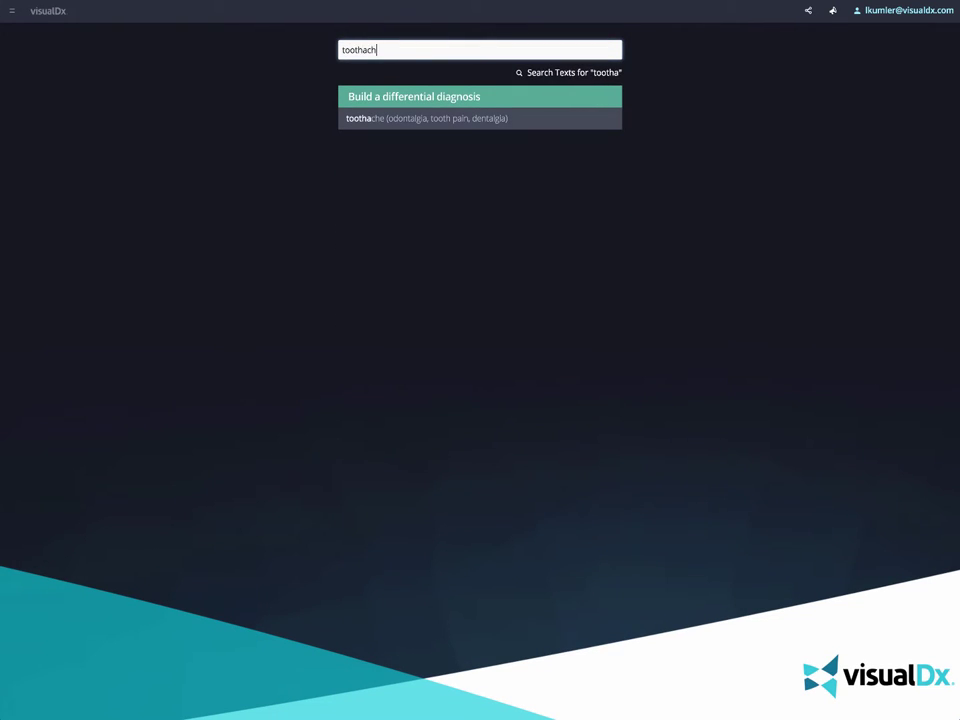
text(e)
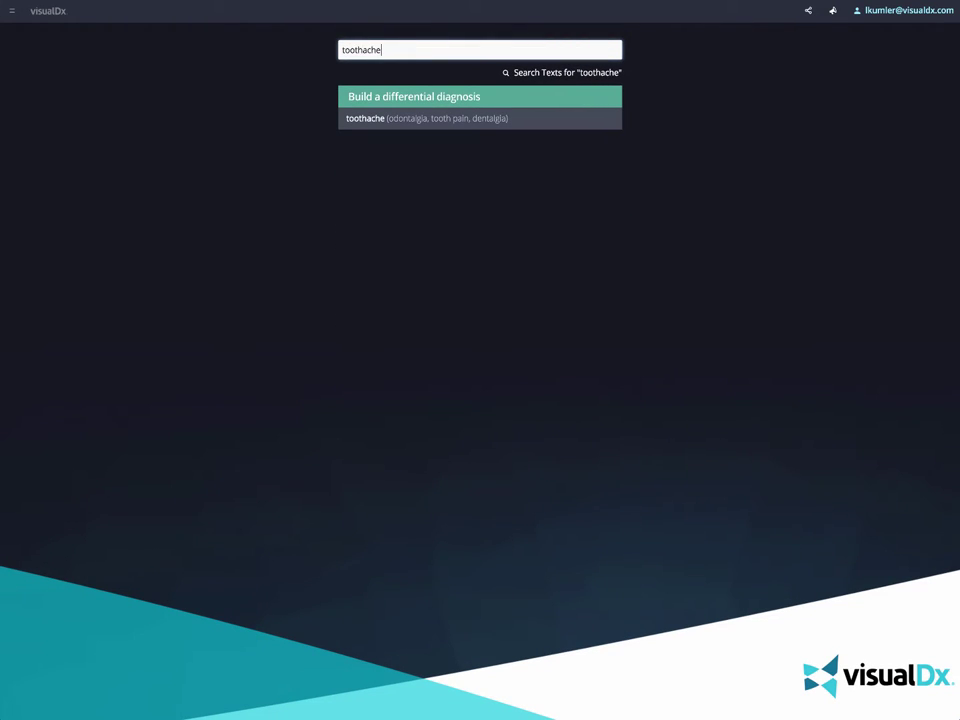
click(362, 119)
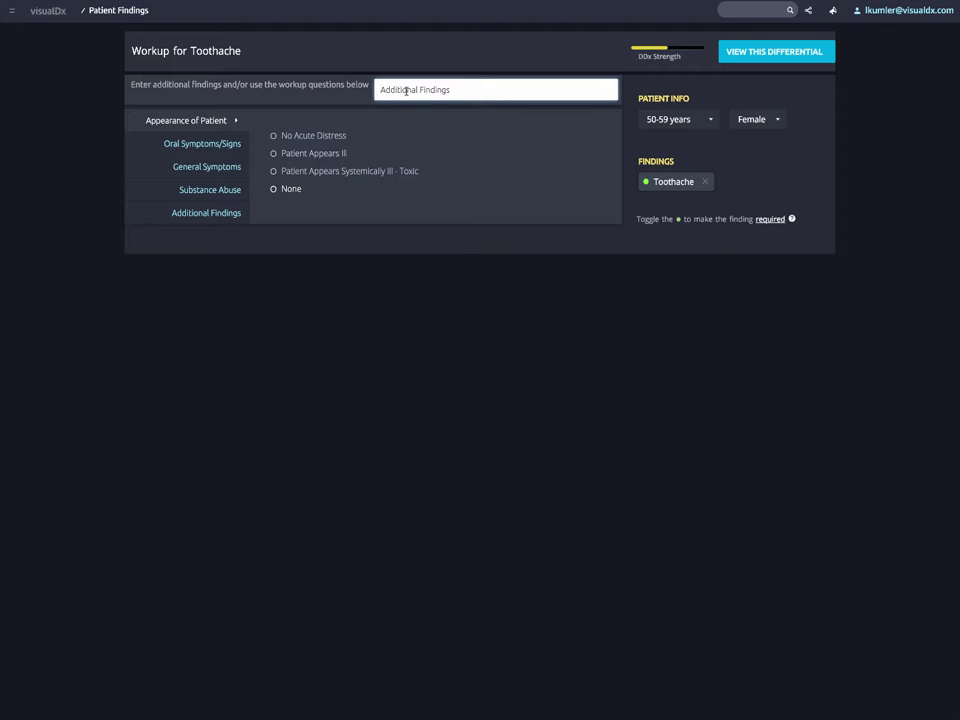
text(Fatig)
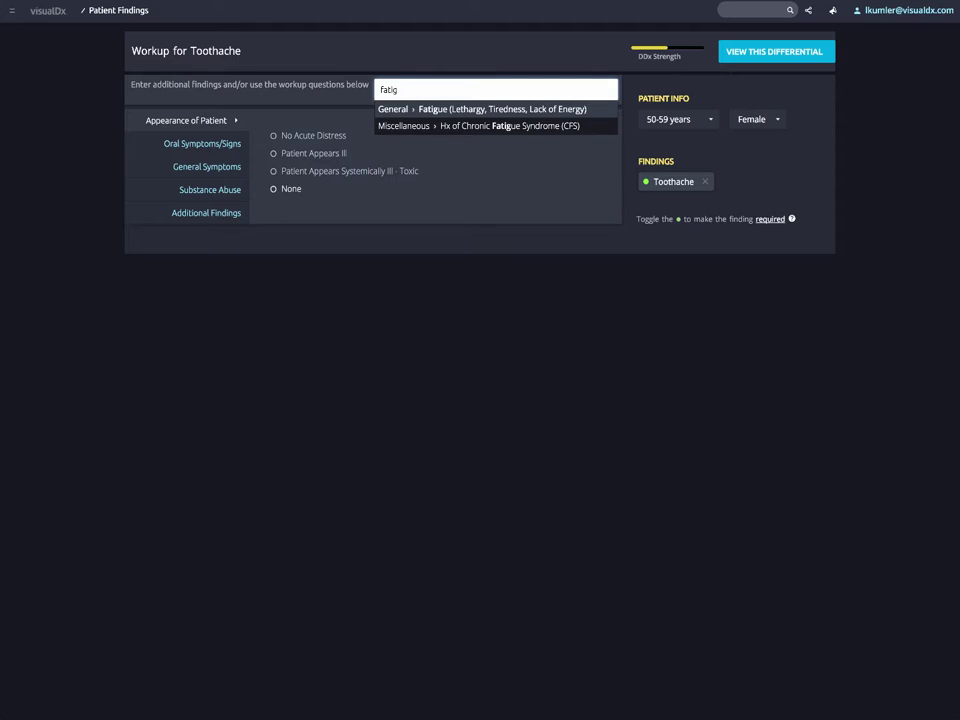
click(416, 109)
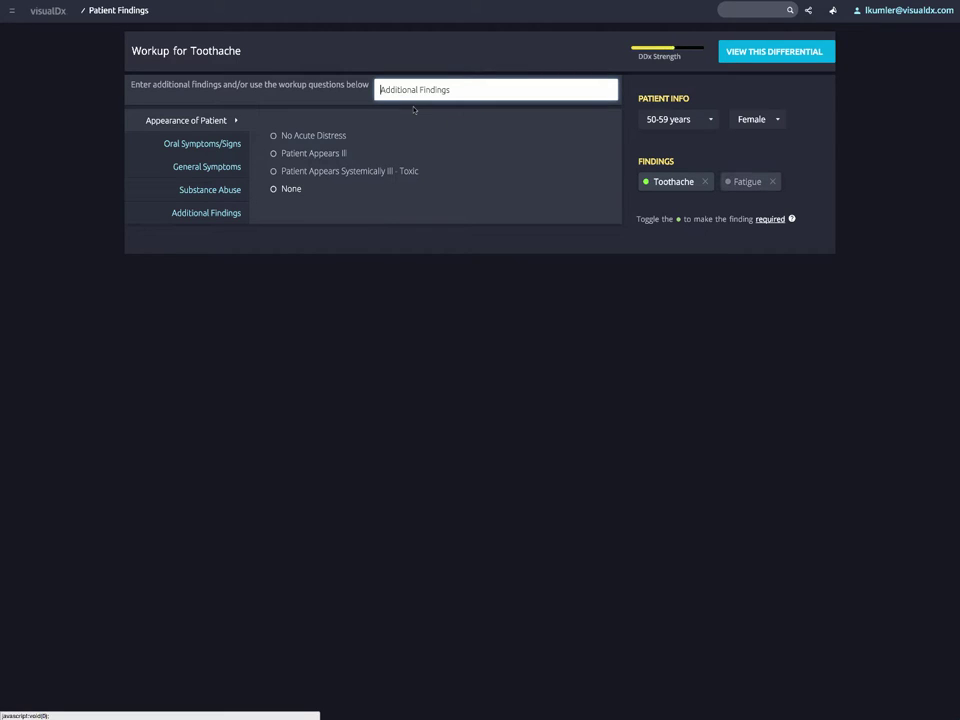
Step: Set the patient to a 60-69-year-old male and view the differential
click(672, 120)
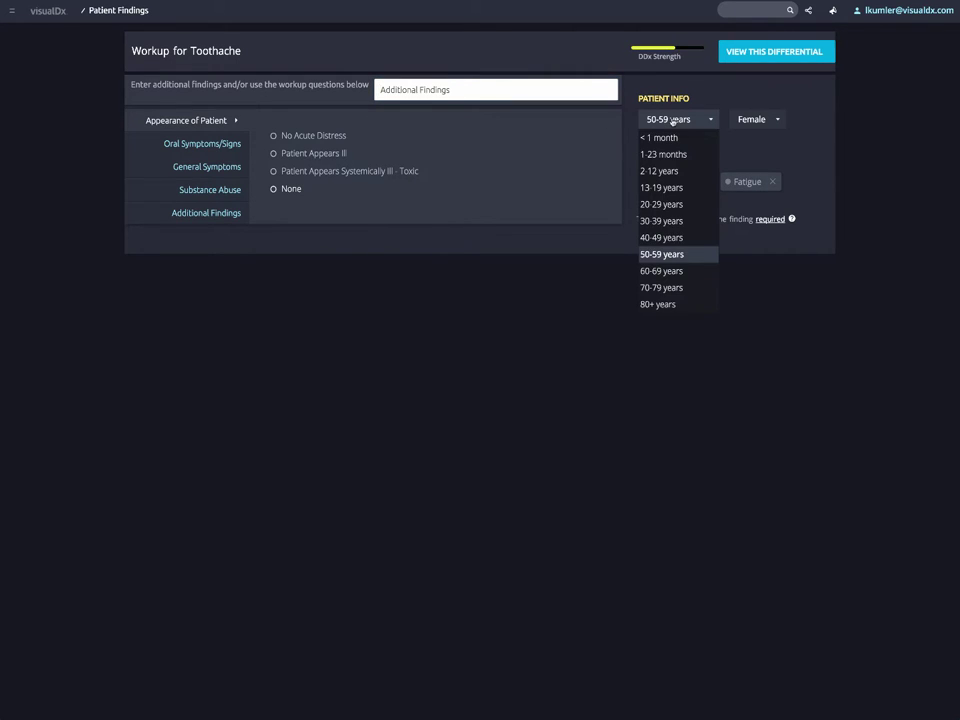
click(661, 271)
click(758, 119)
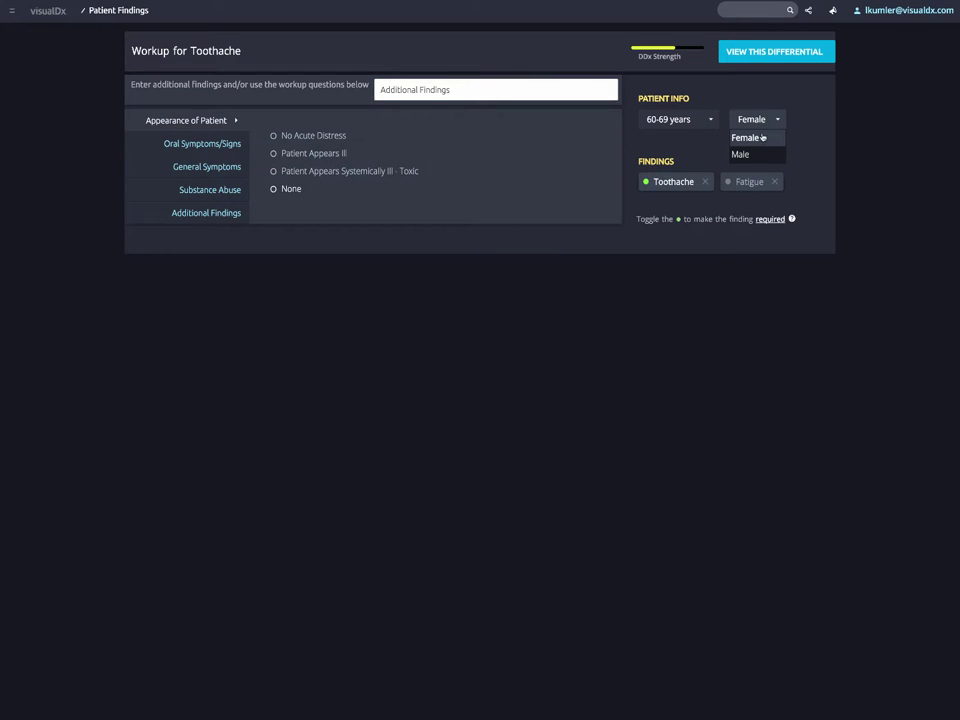
click(760, 154)
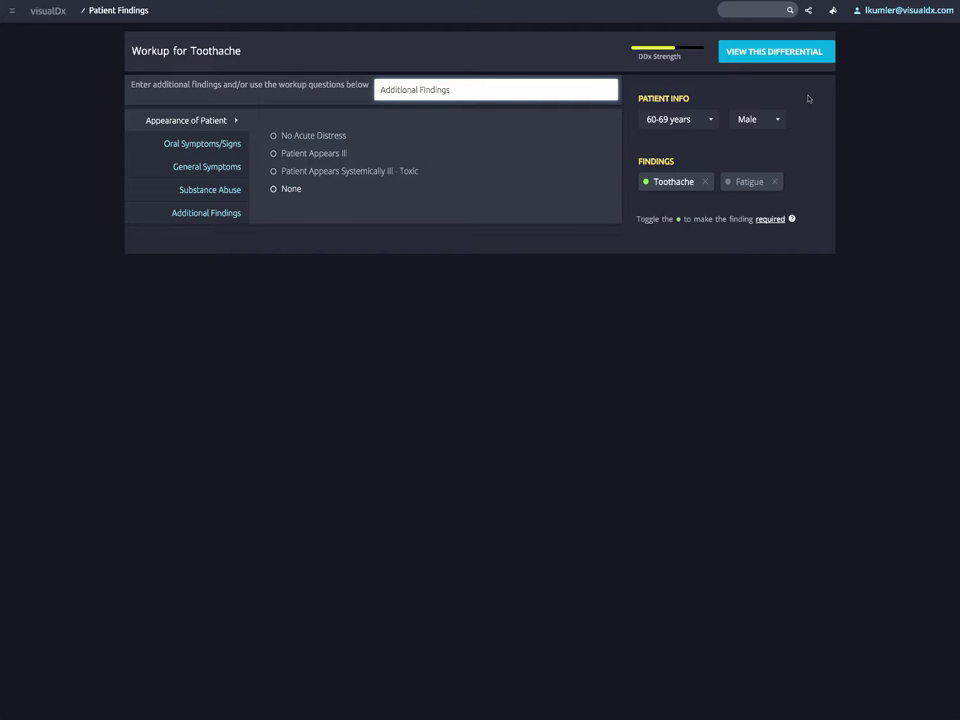
click(759, 60)
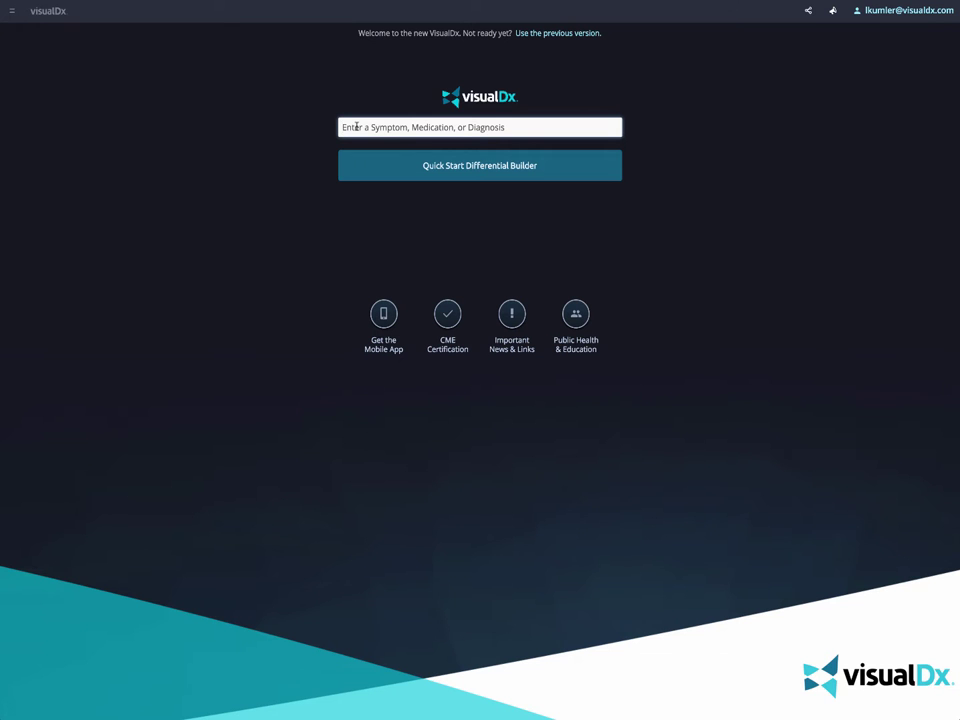
Step: Search 'eye pain' and start an Ocular Pain differential workup
click(356, 127)
text(eye pain)
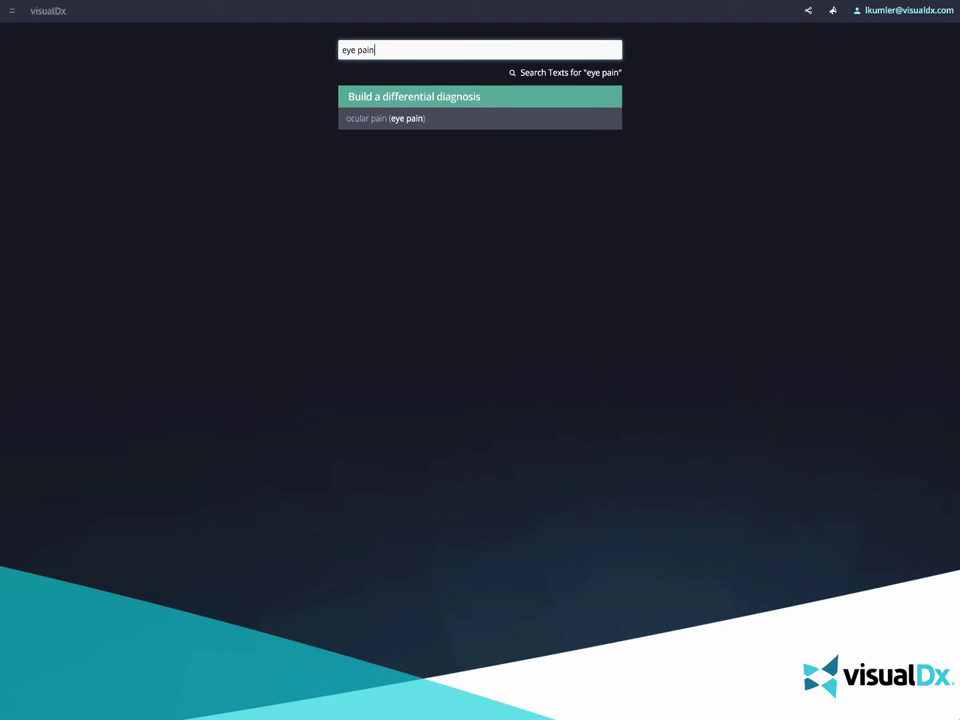
click(388, 122)
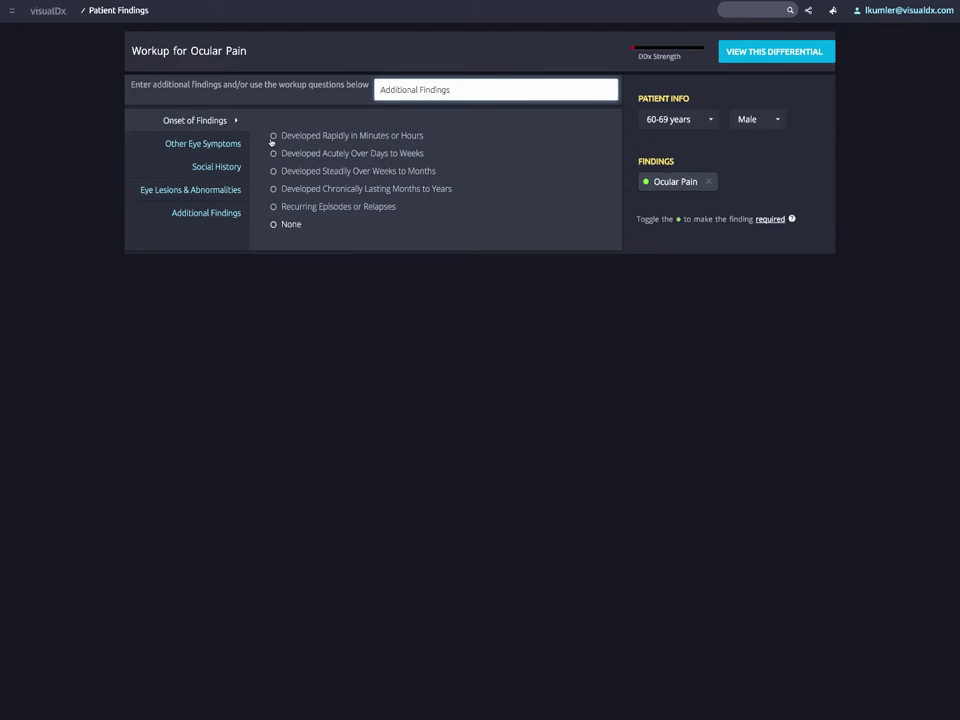
Step: Add the findings Developed Rapidly, Conjunctival Injection, Gritty Eyes and Contact Lens Wearer
click(272, 137)
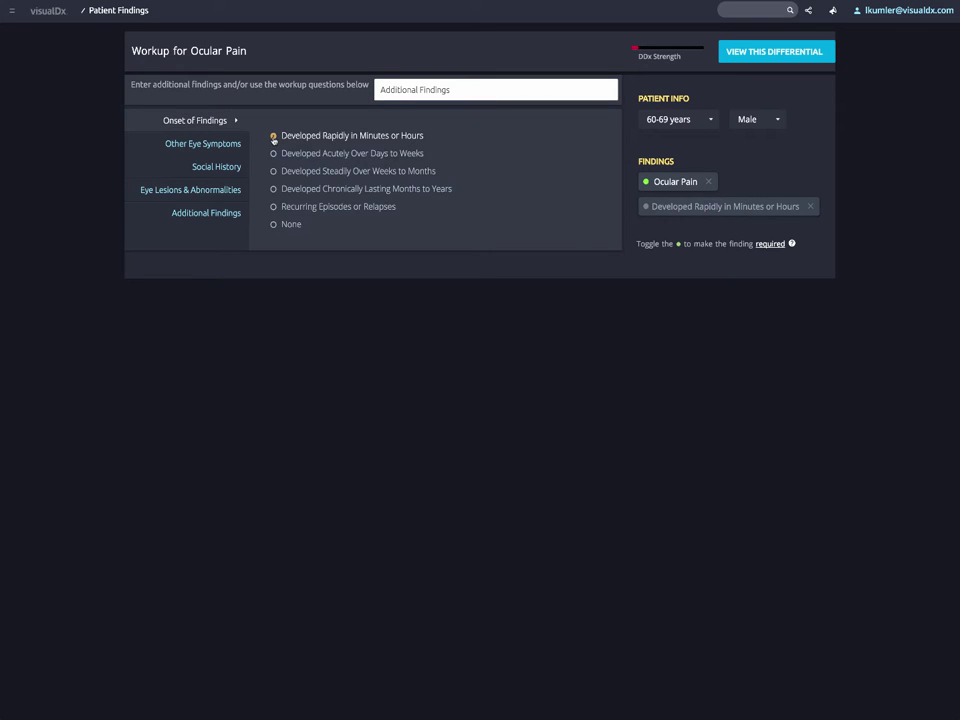
click(216, 145)
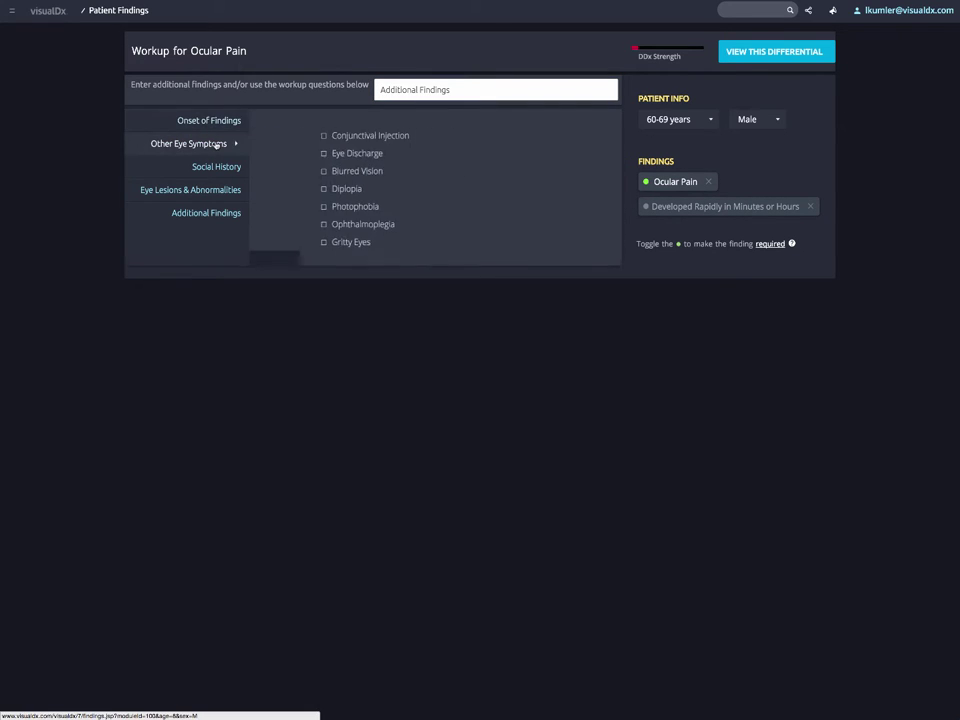
click(274, 137)
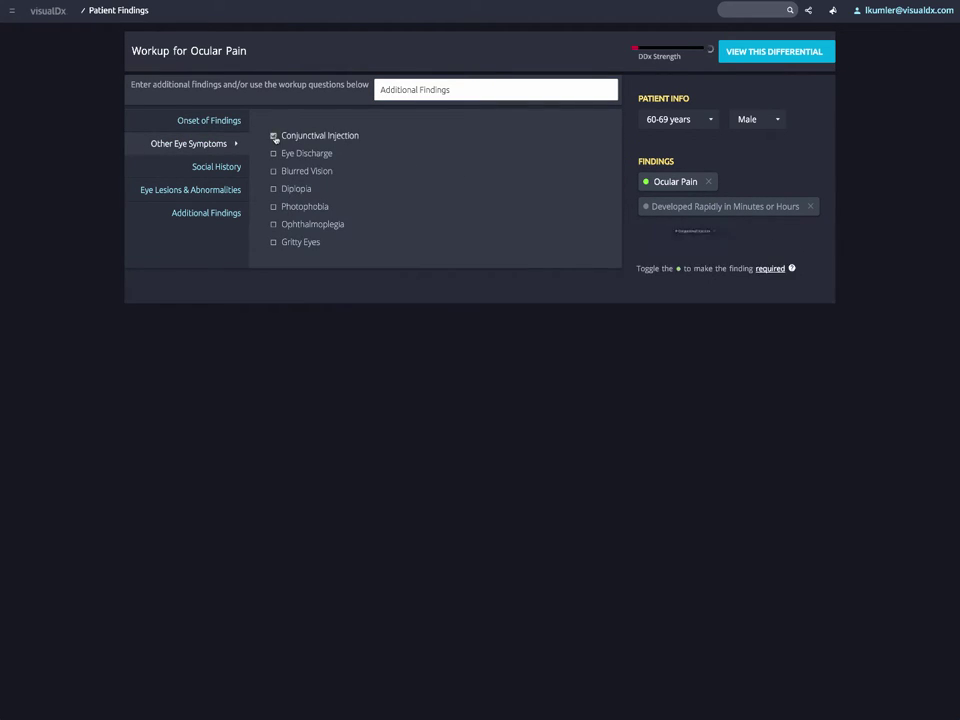
click(273, 242)
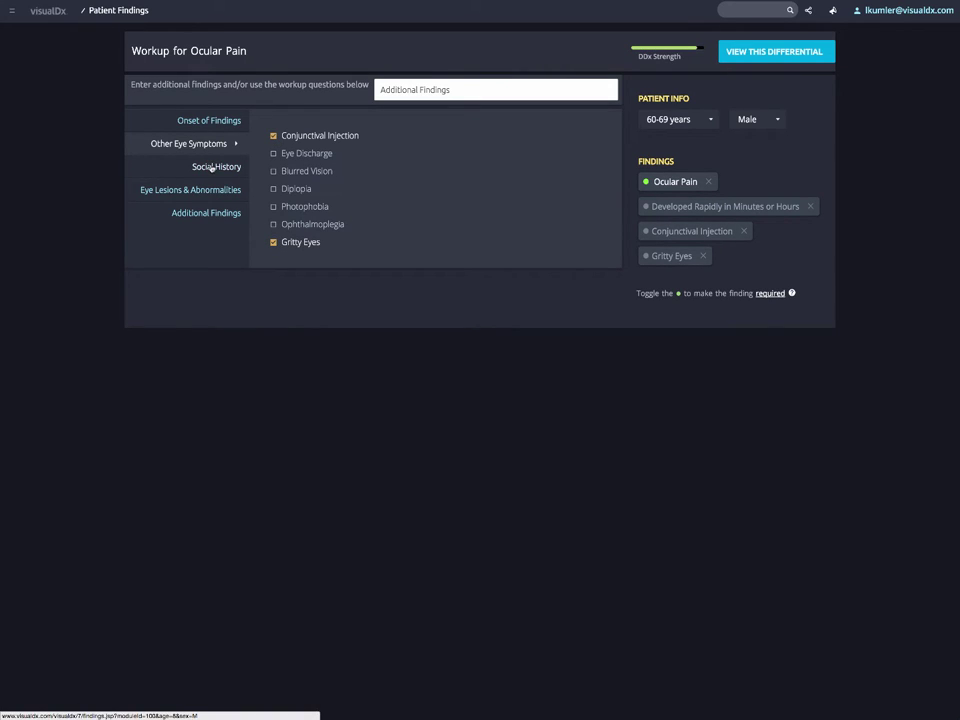
click(211, 166)
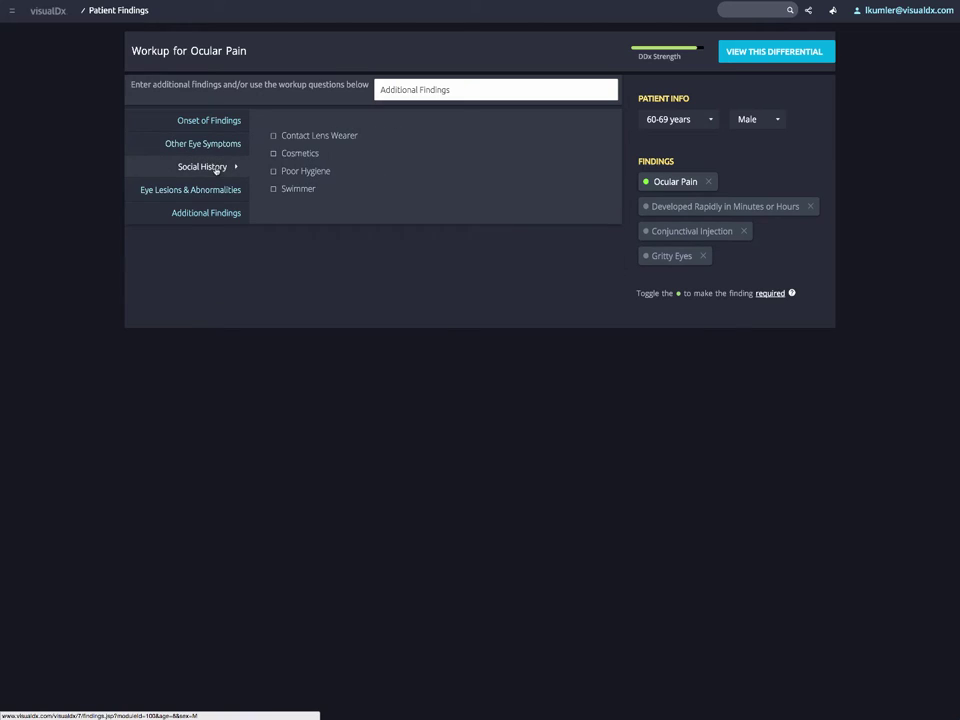
click(274, 136)
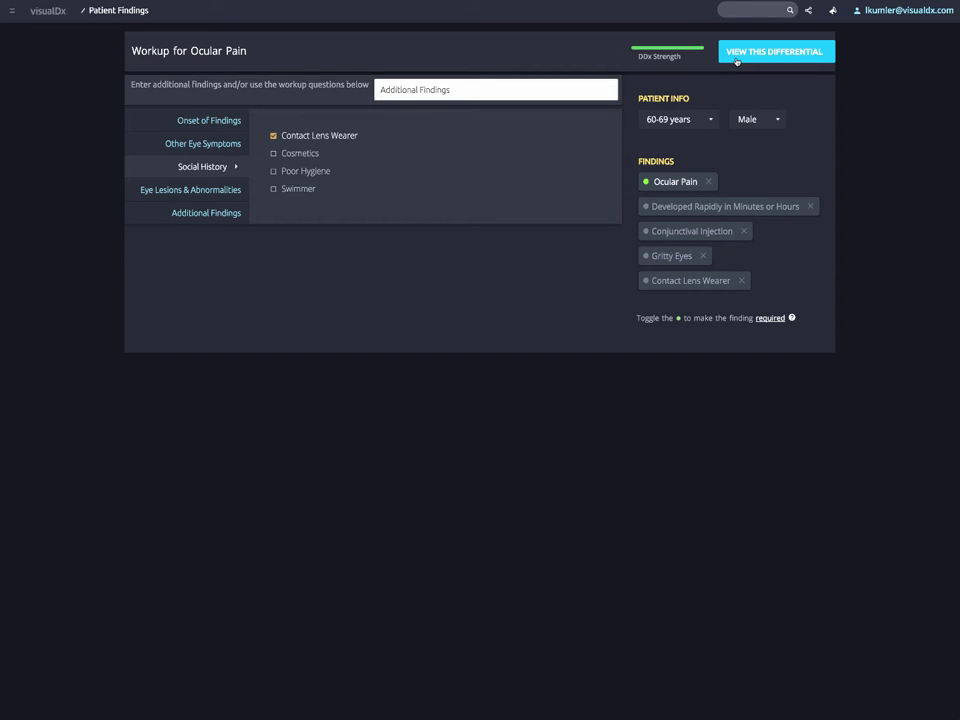
Step: Set the patient age to 40-49 years and sex to Female
click(692, 121)
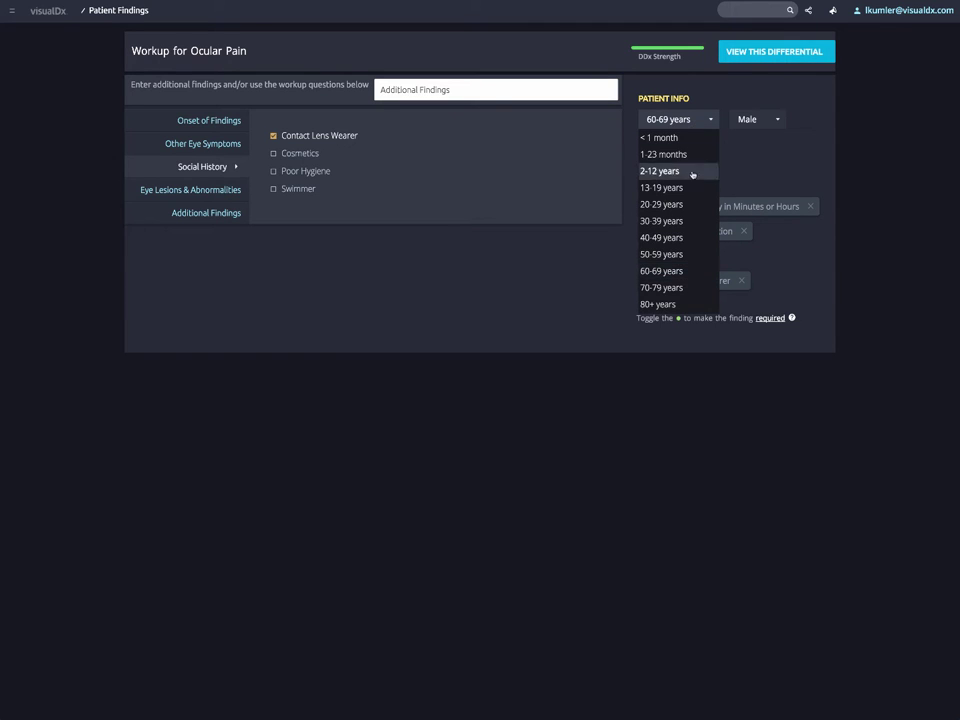
click(665, 237)
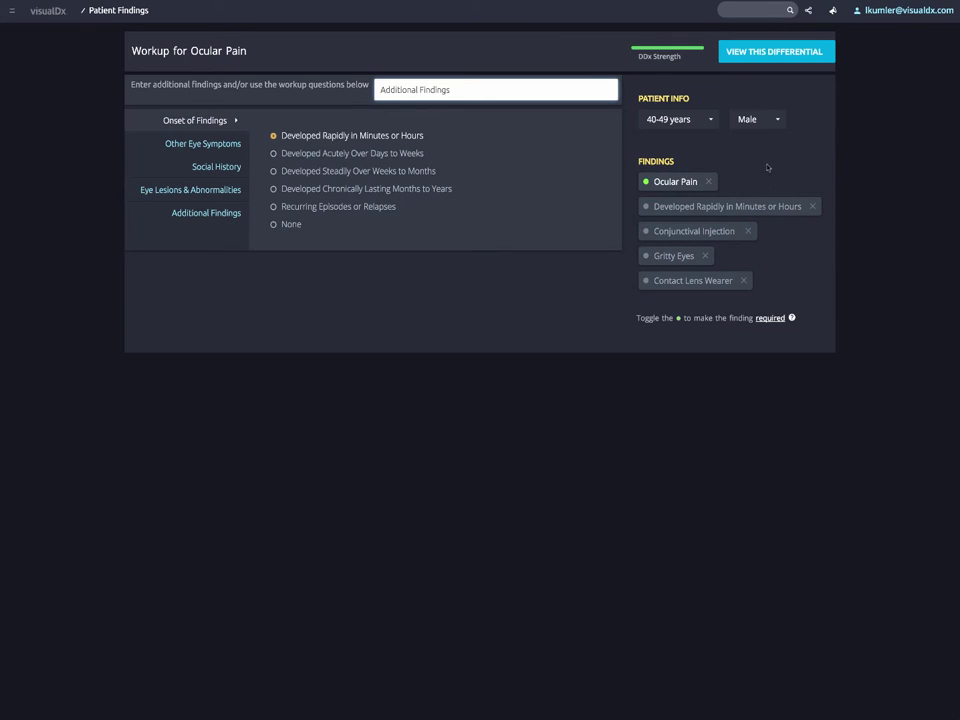
click(763, 125)
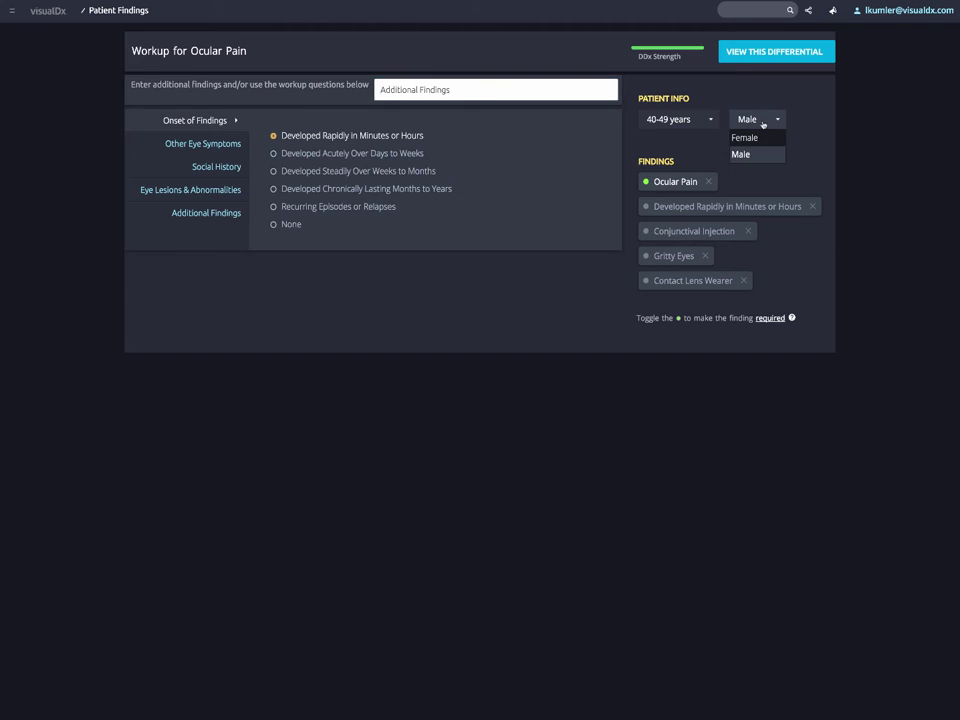
click(755, 138)
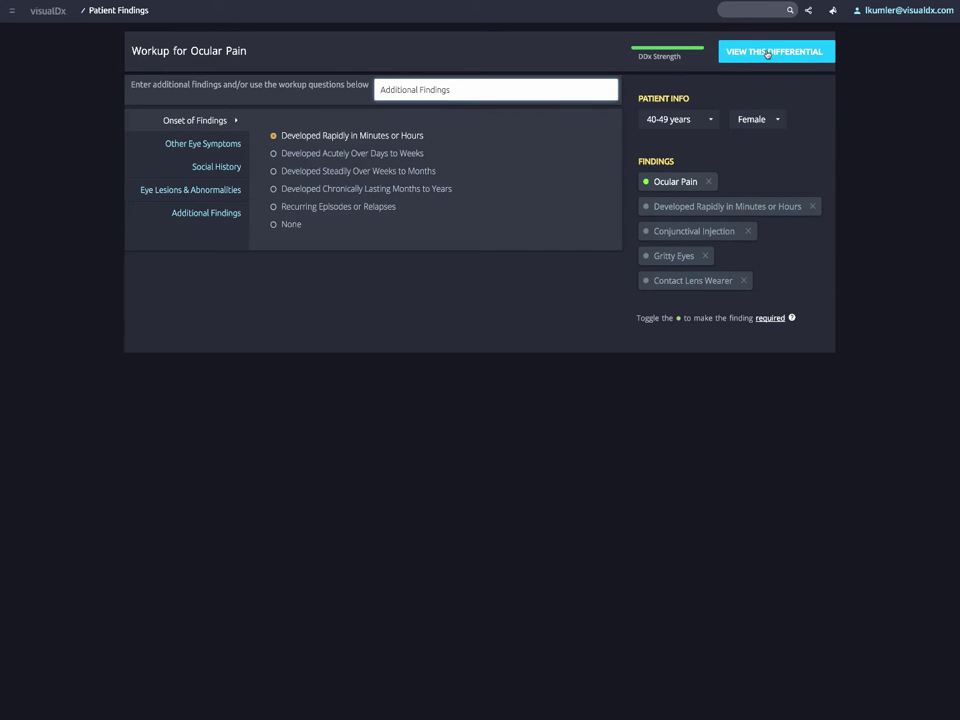
Step: View the differential, toggle Sympticons and back to Photos, then open Corneal Abrasion's full details
click(776, 50)
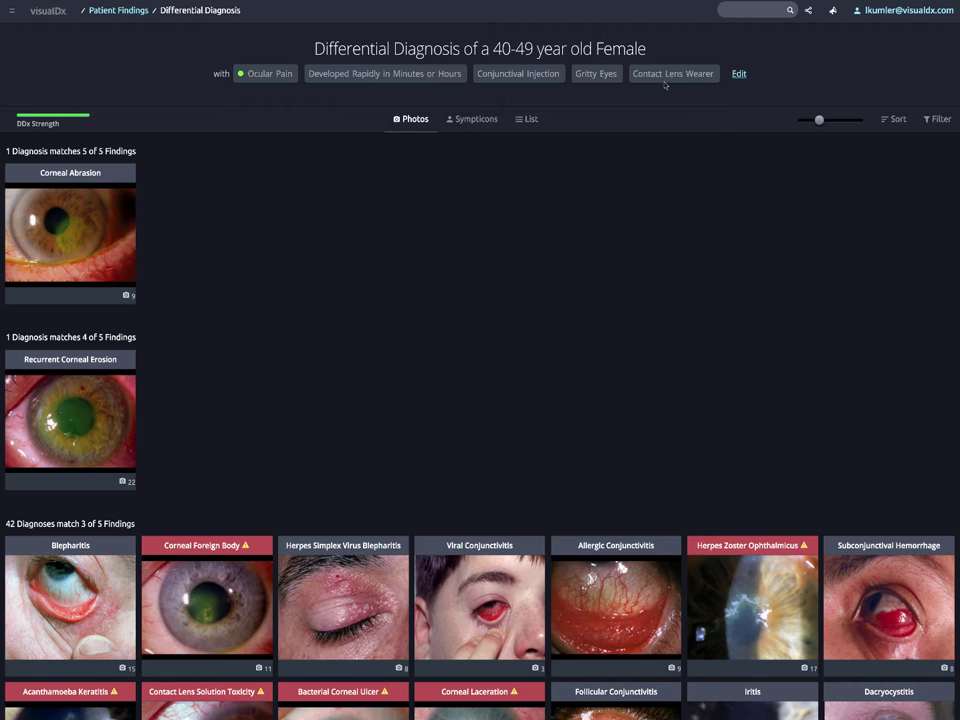
click(478, 119)
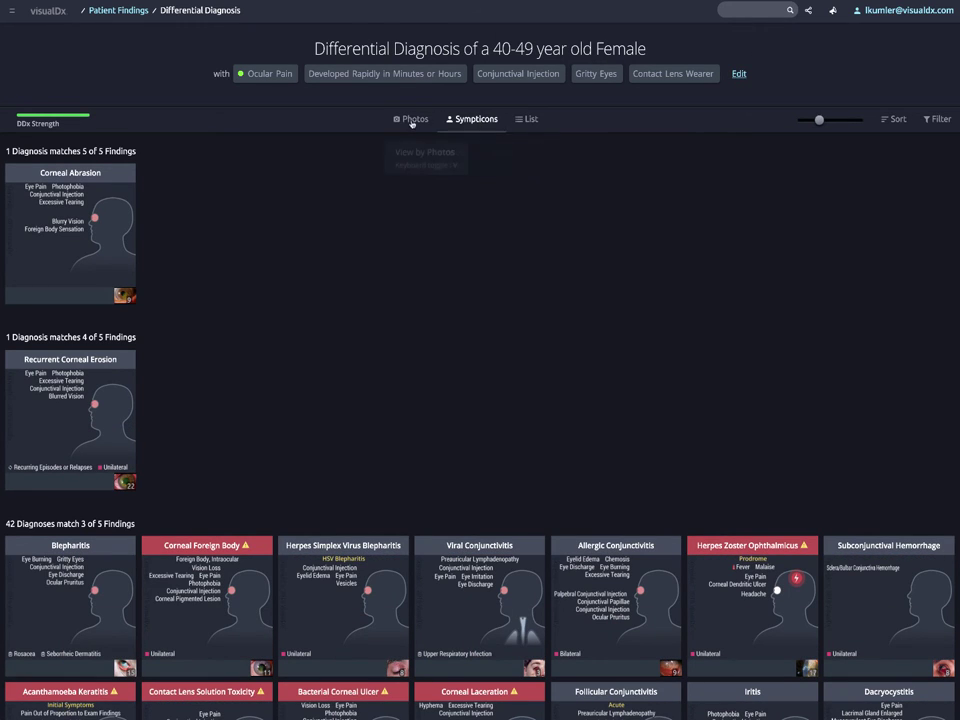
click(412, 120)
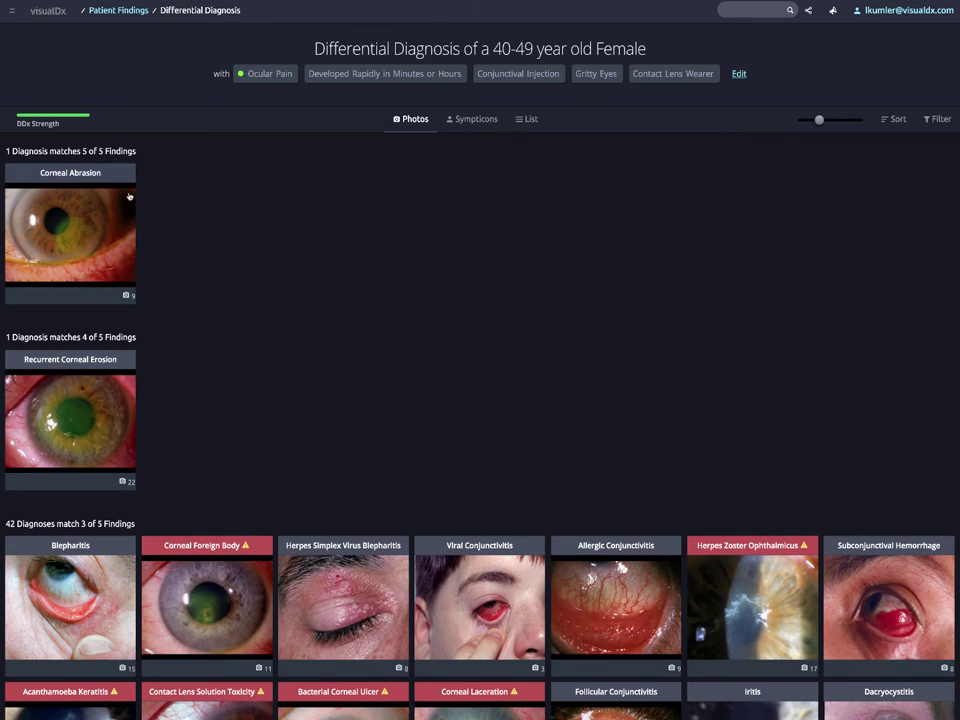
click(88, 205)
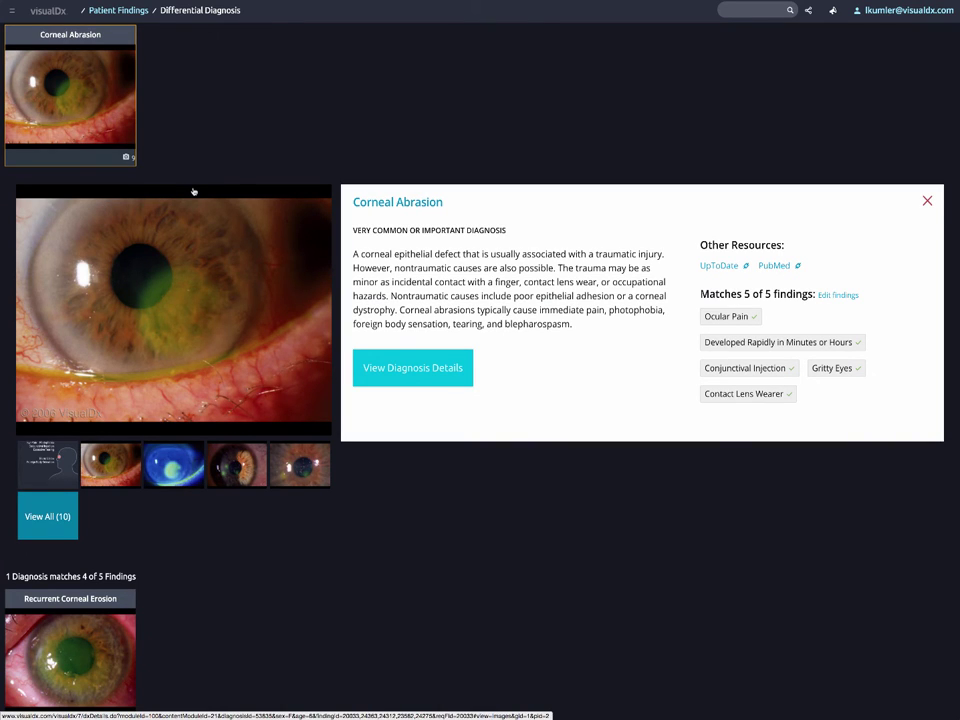
click(384, 367)
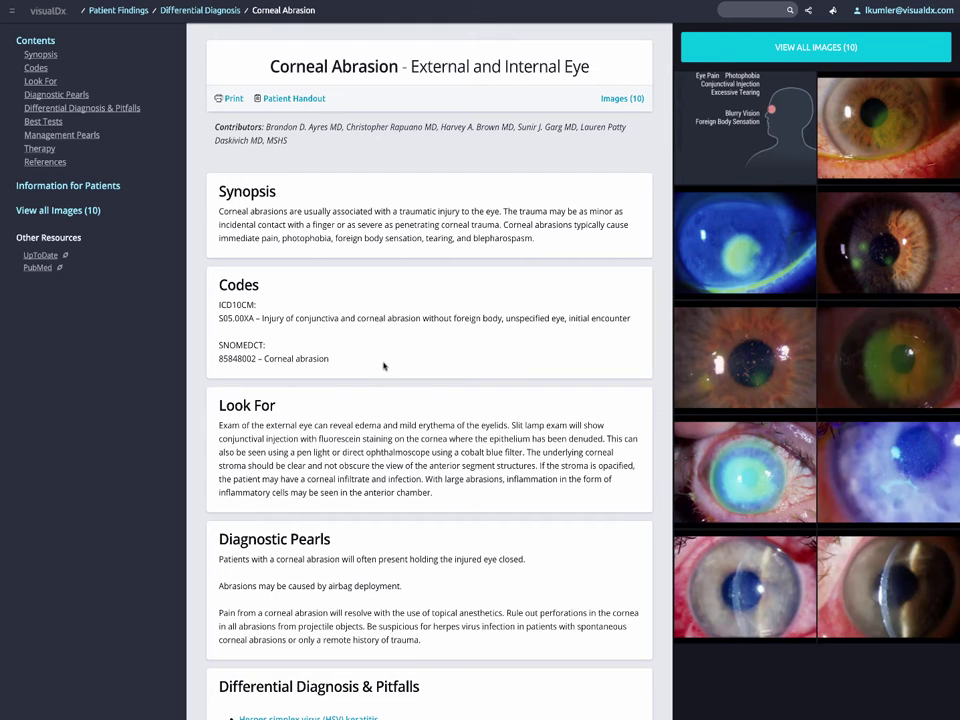